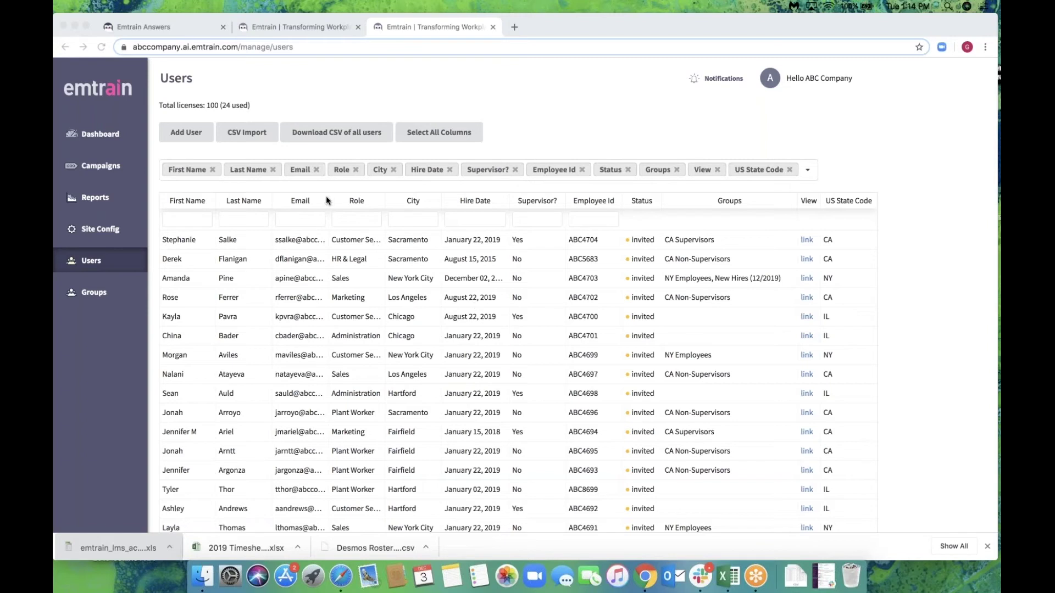
# Widen the Email column of the users table and open the configuration of the ABC Company Roster 20191203.csv import
pyautogui.moveTo(327, 199); pyautogui.dragTo(381, 197)
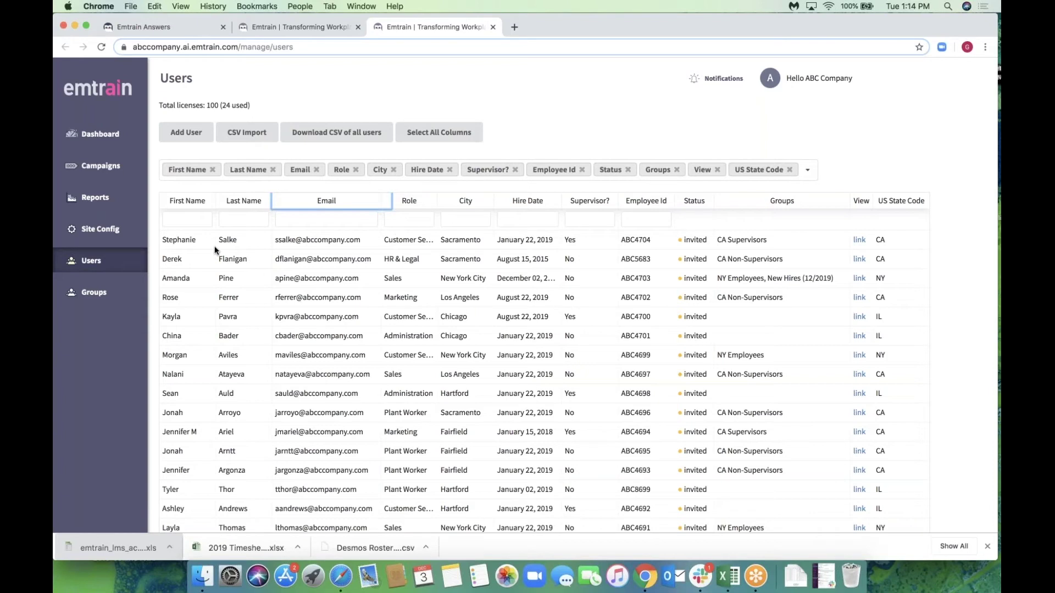
pyautogui.click(246, 139)
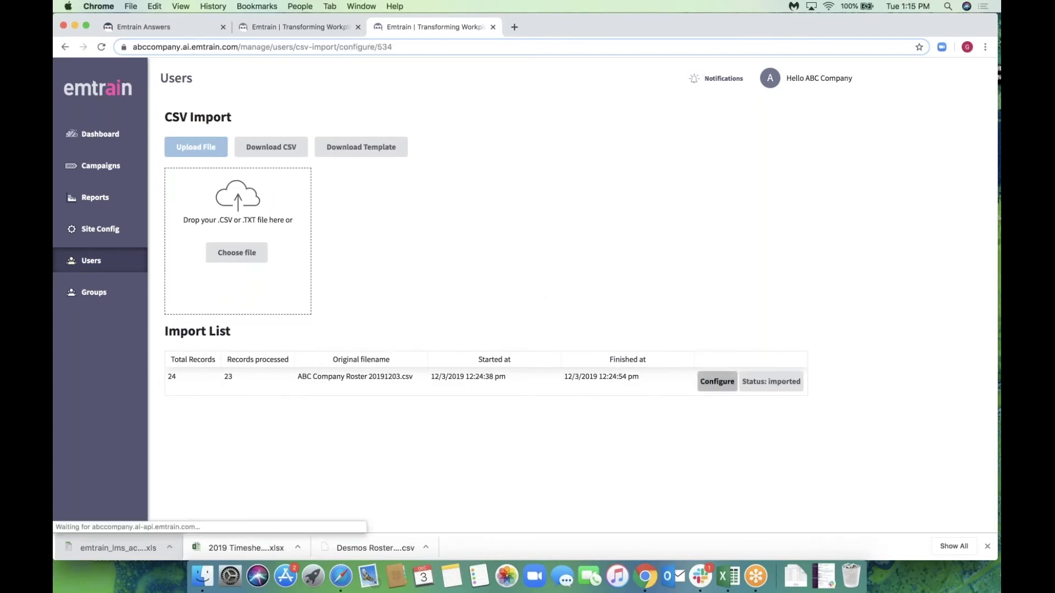
pyautogui.click(717, 381)
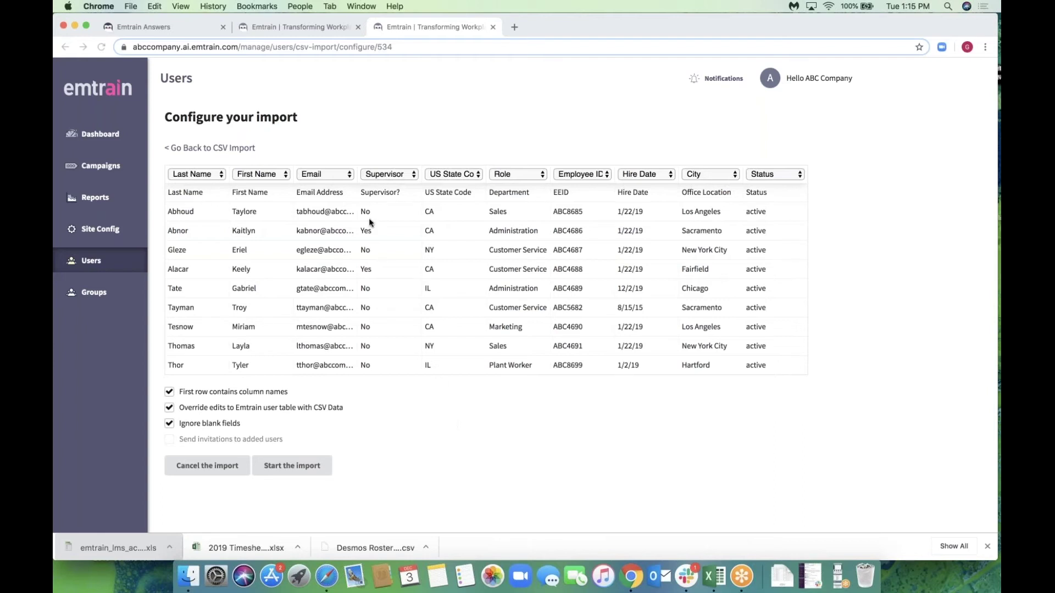
# Widen the Email column in the import configuration, turn off Ignore blank fields, and return to the users list without starting the import
pyautogui.moveTo(357, 174); pyautogui.dragTo(394, 174)
pyautogui.click(437, 431)
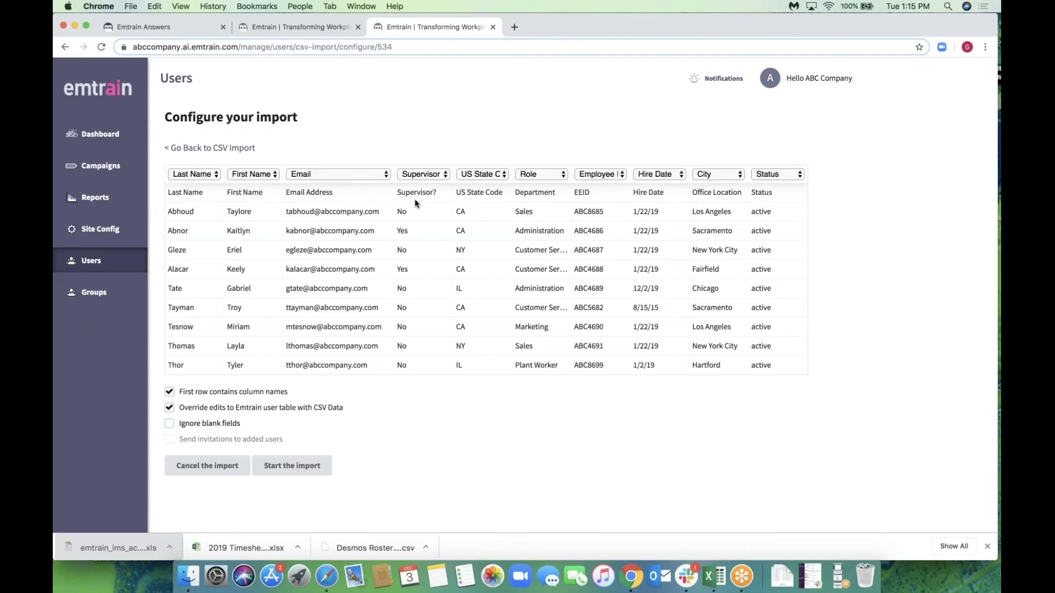
pyautogui.click(110, 264)
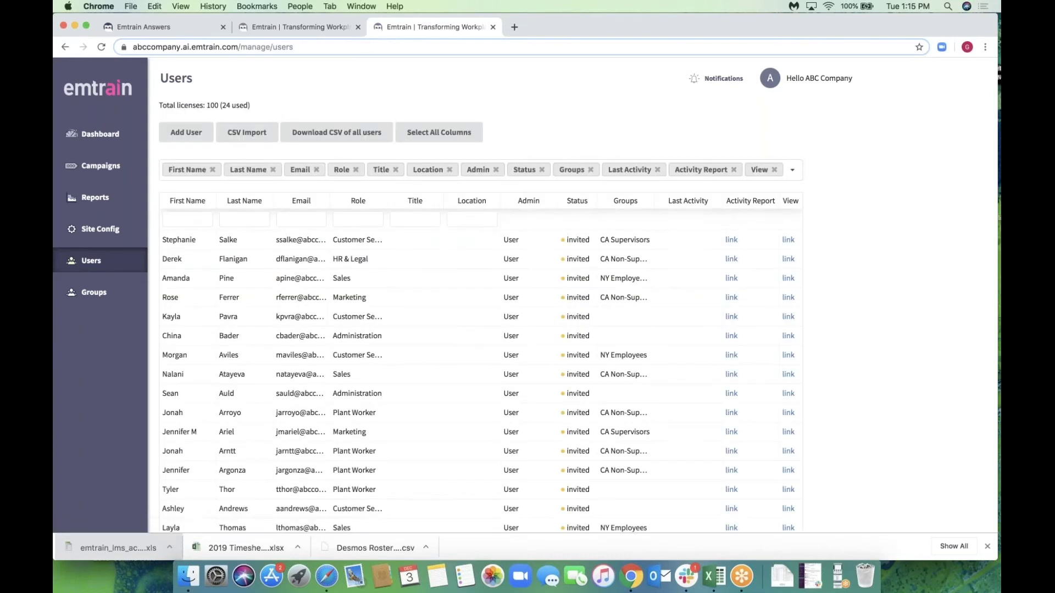
# Add a rule to the CA Supervisors group requiring that city is Los Angeles, and save the group
pyautogui.click(99, 299)
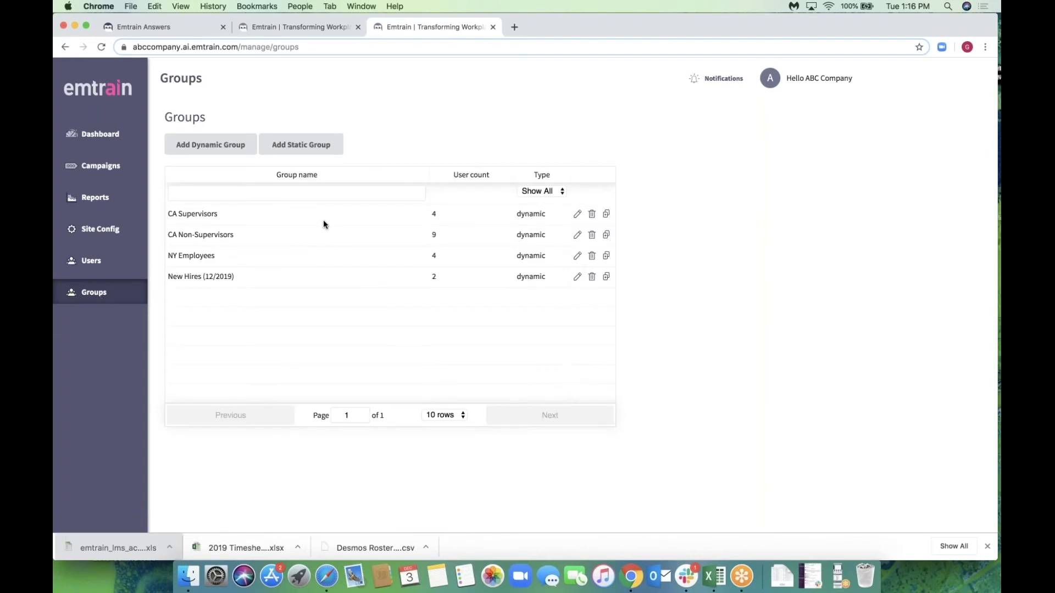
pyautogui.click(579, 216)
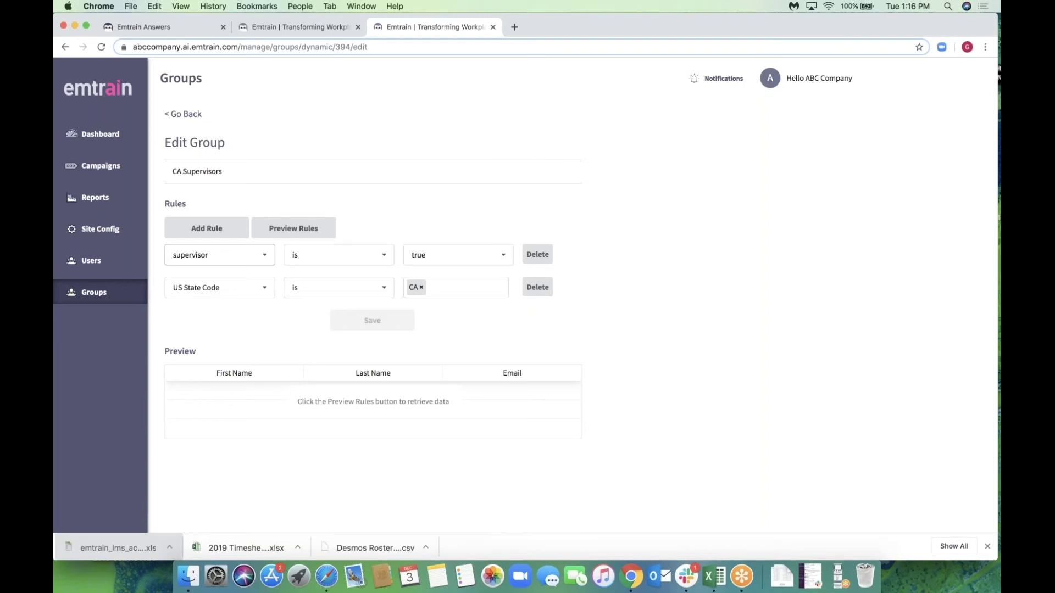
pyautogui.click(223, 232)
pyautogui.click(234, 324)
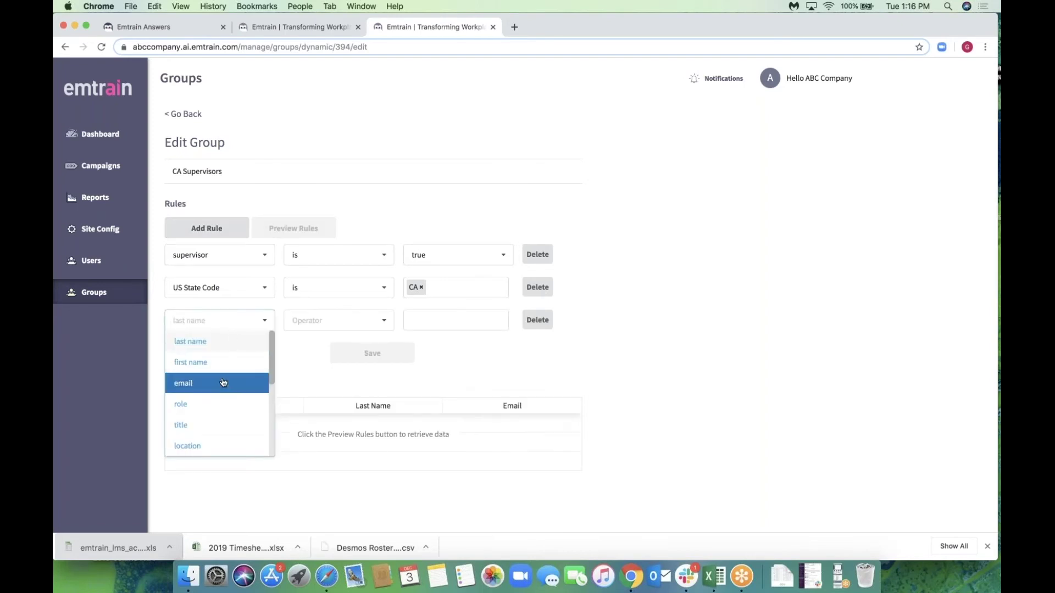
pyautogui.scroll(-3, 223, 383)
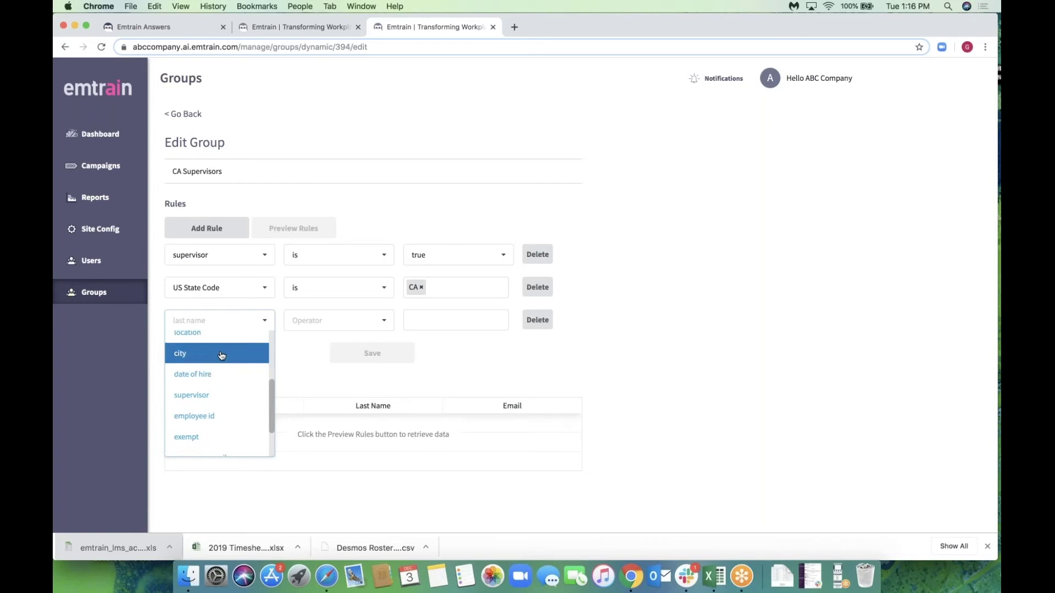
pyautogui.click(221, 355)
pyautogui.click(346, 325)
pyautogui.click(341, 339)
pyautogui.click(424, 322)
pyautogui.write('Los An')
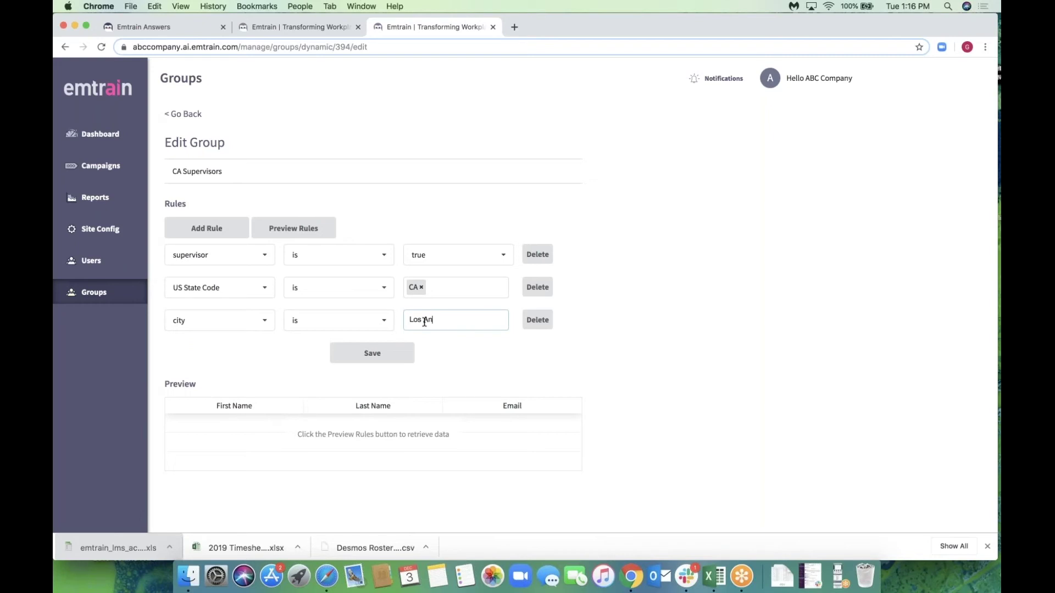
pyautogui.write('geles')
pyautogui.click(392, 356)
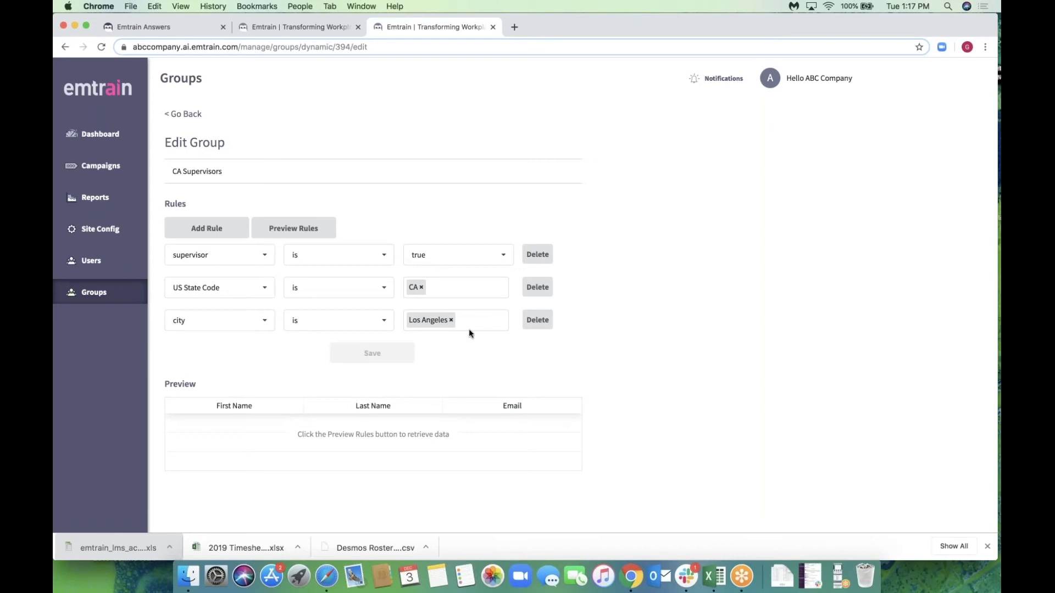
# Delete the city rule from the CA Supervisors group, save it, and return to the groups list
pyautogui.click(538, 321)
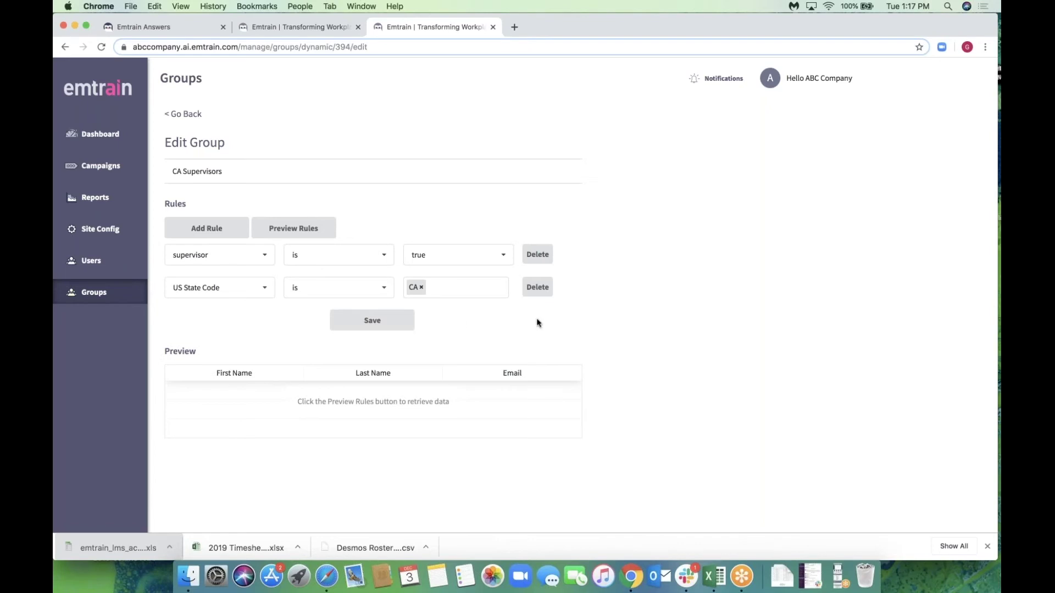
pyautogui.click(390, 328)
pyautogui.click(102, 294)
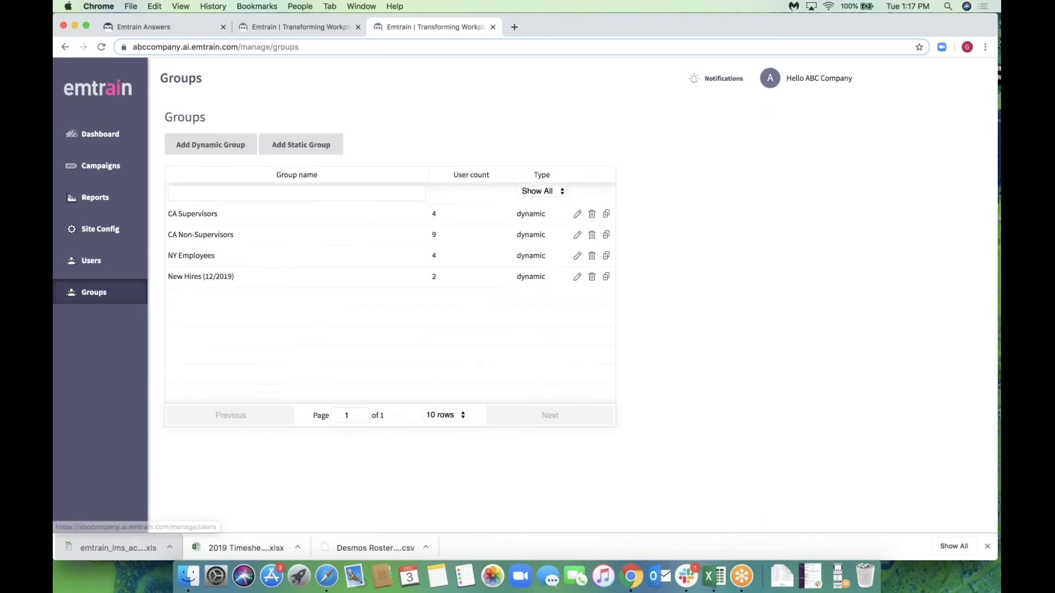
# Review the rule that defines the NY Employees group and return to the groups list
pyautogui.click(575, 260)
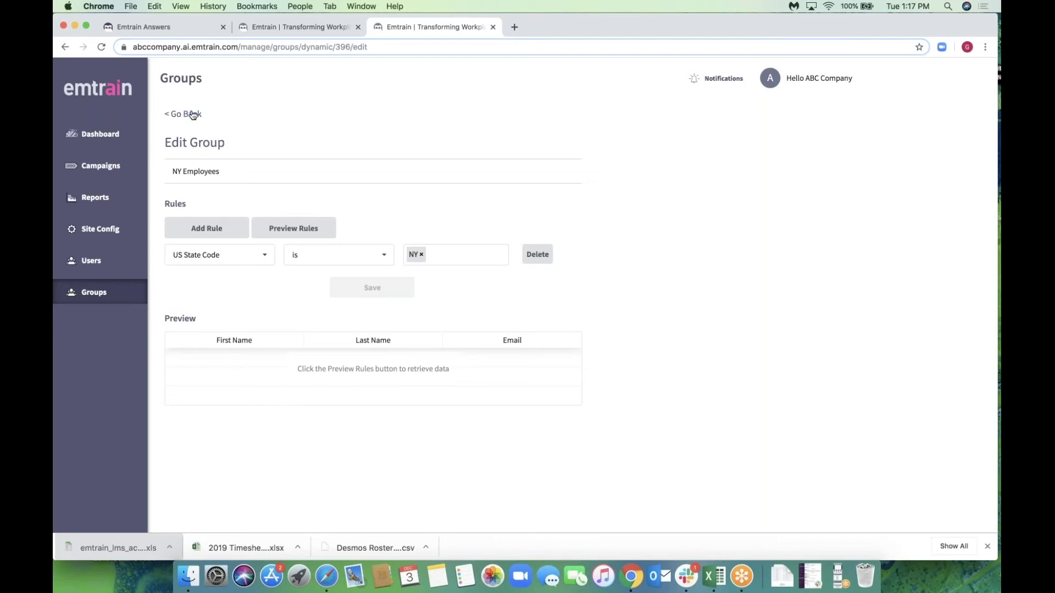
pyautogui.click(101, 293)
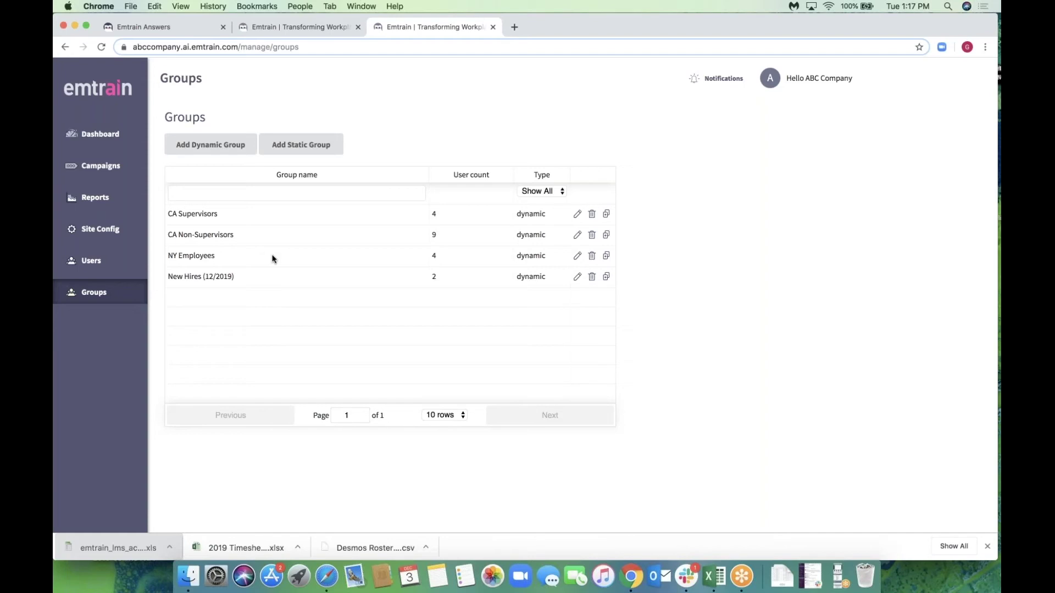
# Add a rule to the New Hires (12/2019) group requiring that supervisor is true, and save the group
pyautogui.click(577, 277)
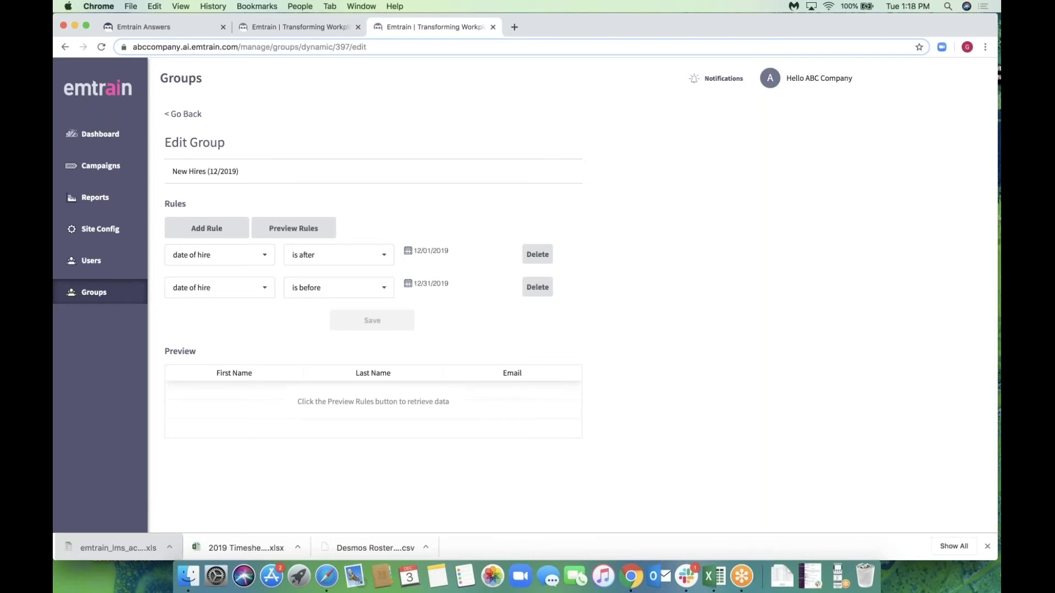
pyautogui.click(232, 231)
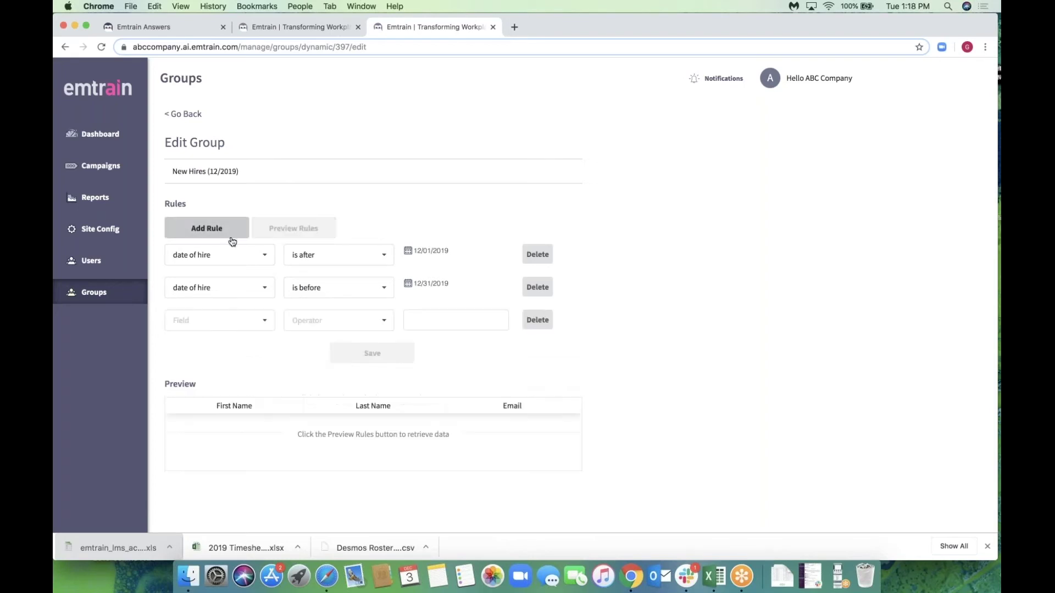
pyautogui.click(228, 322)
pyautogui.scroll(-3, 228, 393)
pyautogui.click(220, 414)
pyautogui.click(333, 331)
pyautogui.click(329, 341)
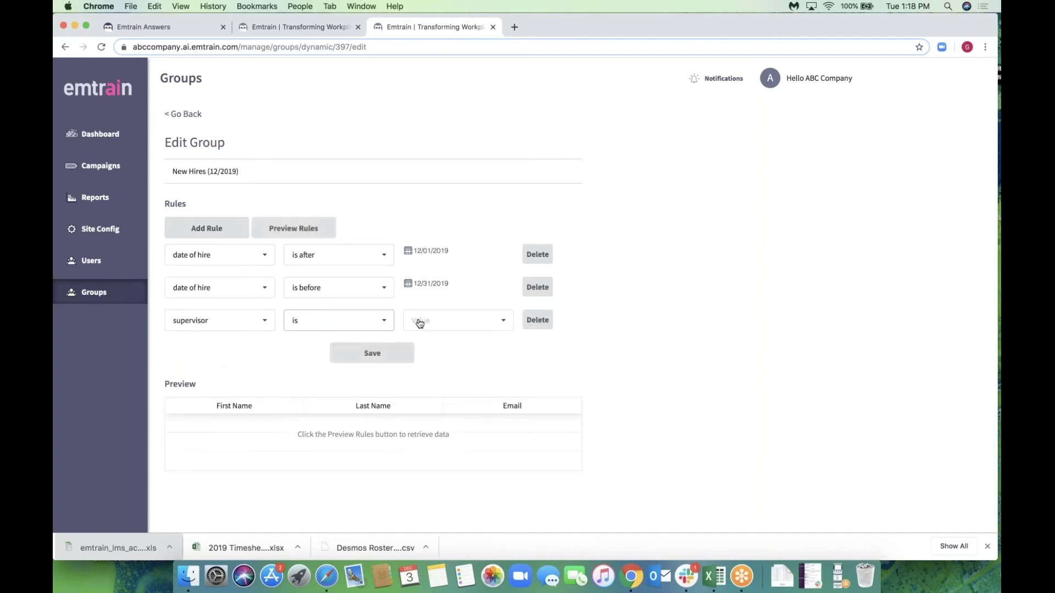
pyautogui.click(420, 323)
pyautogui.click(420, 339)
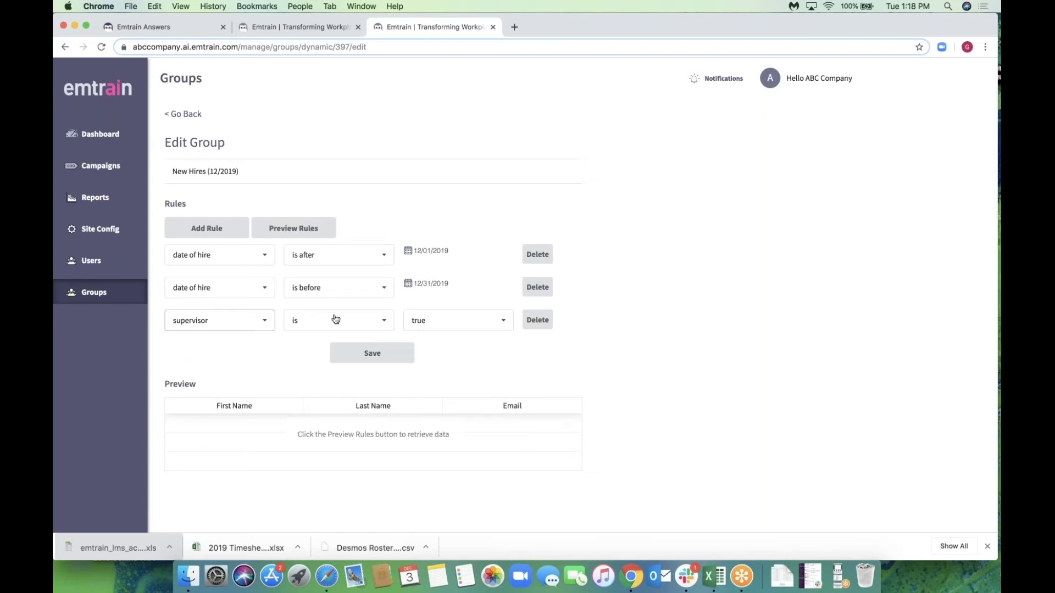
pyautogui.click(390, 358)
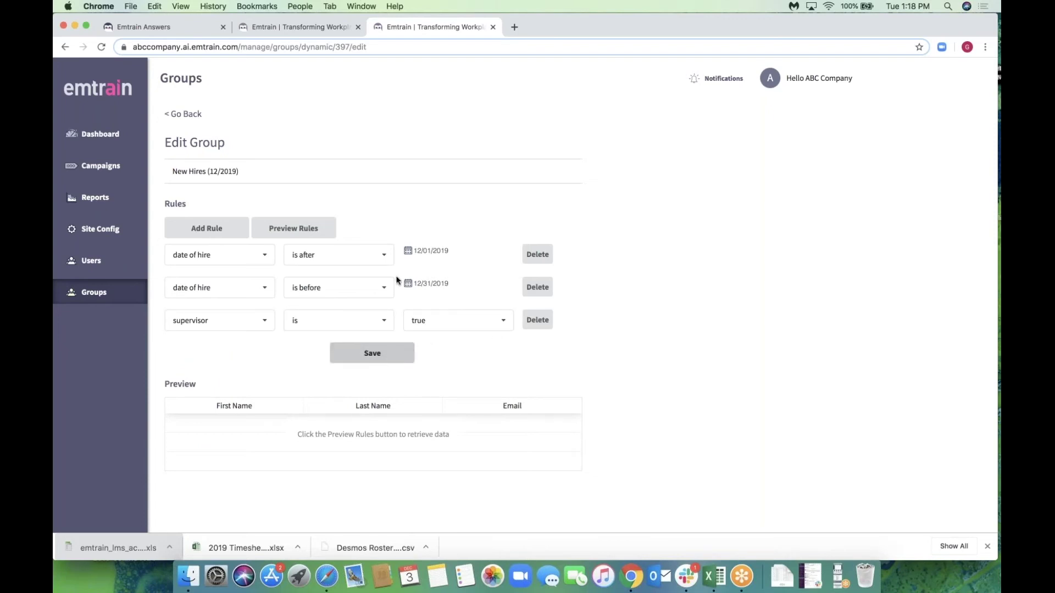
# Save the new hires group under the name New Hires Supervisors (12/2019) and preview its rules
pyautogui.click(206, 171)
pyautogui.write('Supervisors')
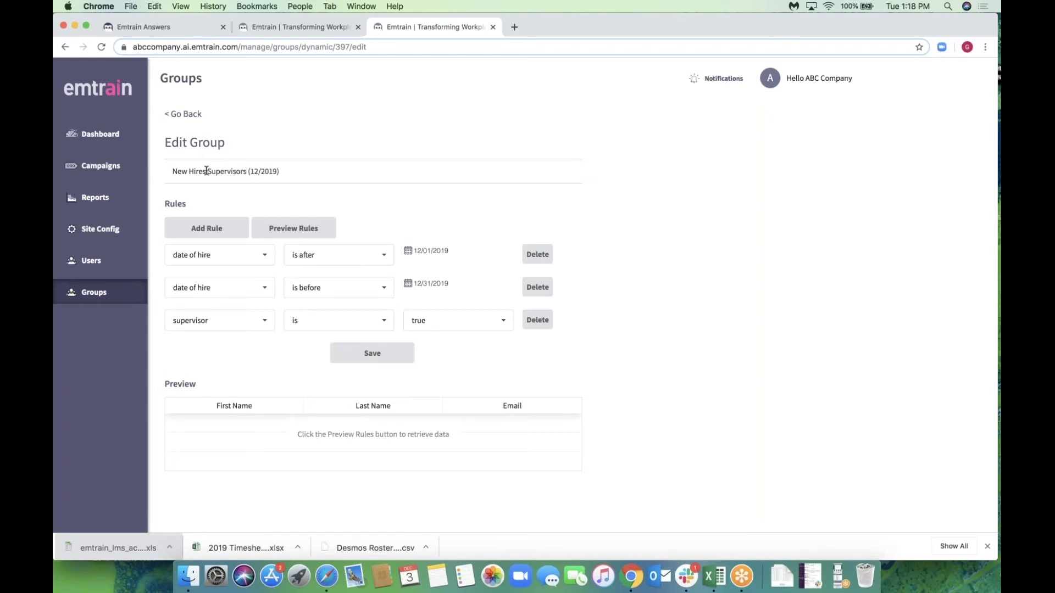
pyautogui.click(365, 351)
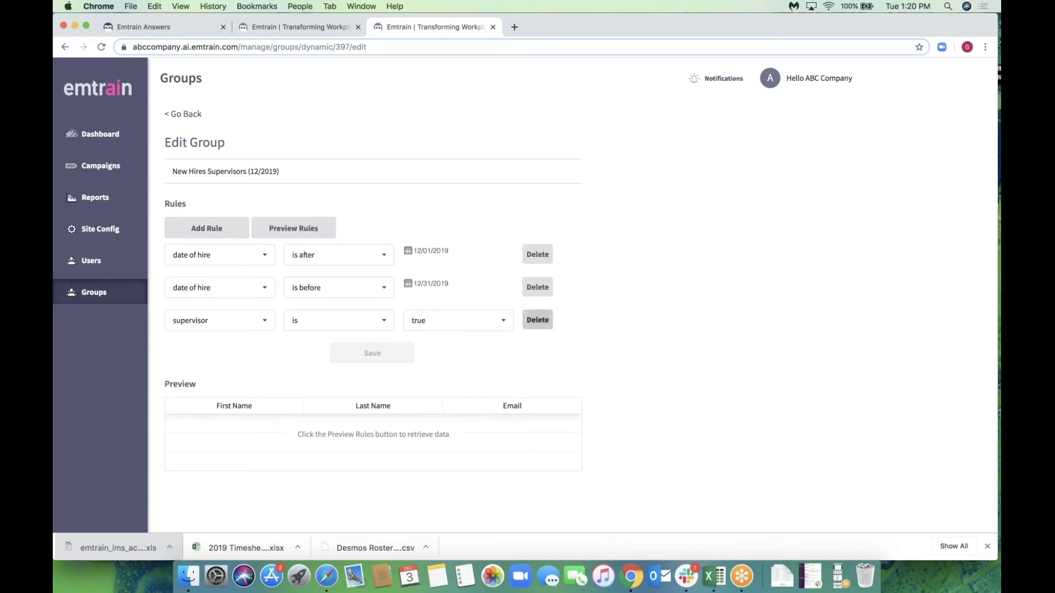
pyautogui.click(305, 233)
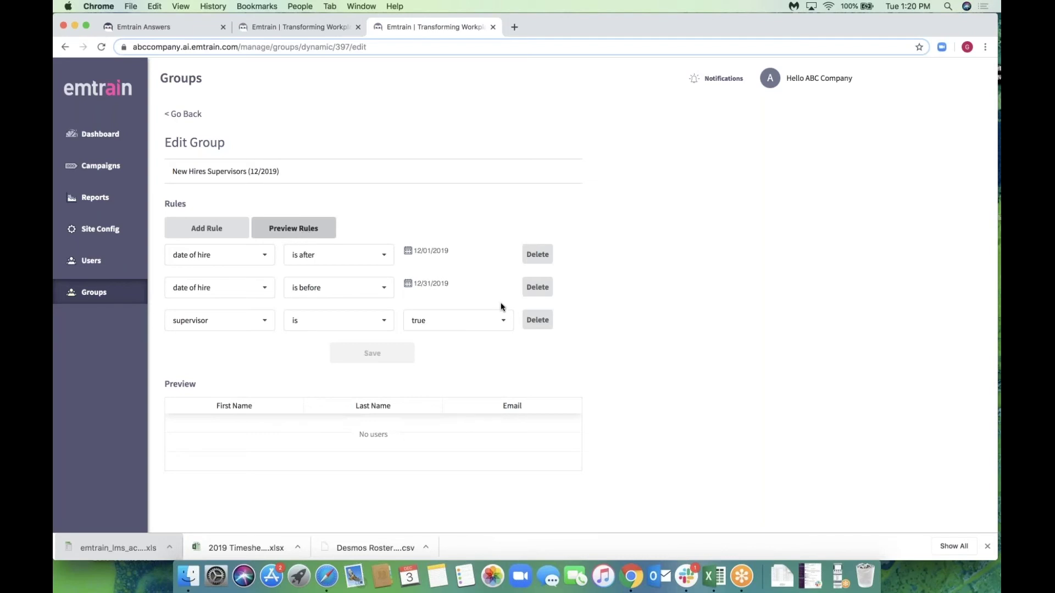
# Delete the supervisor rule from the New Hires Supervisors (12/2019) group and preview the remaining rules before returning to the groups list
pyautogui.click(538, 321)
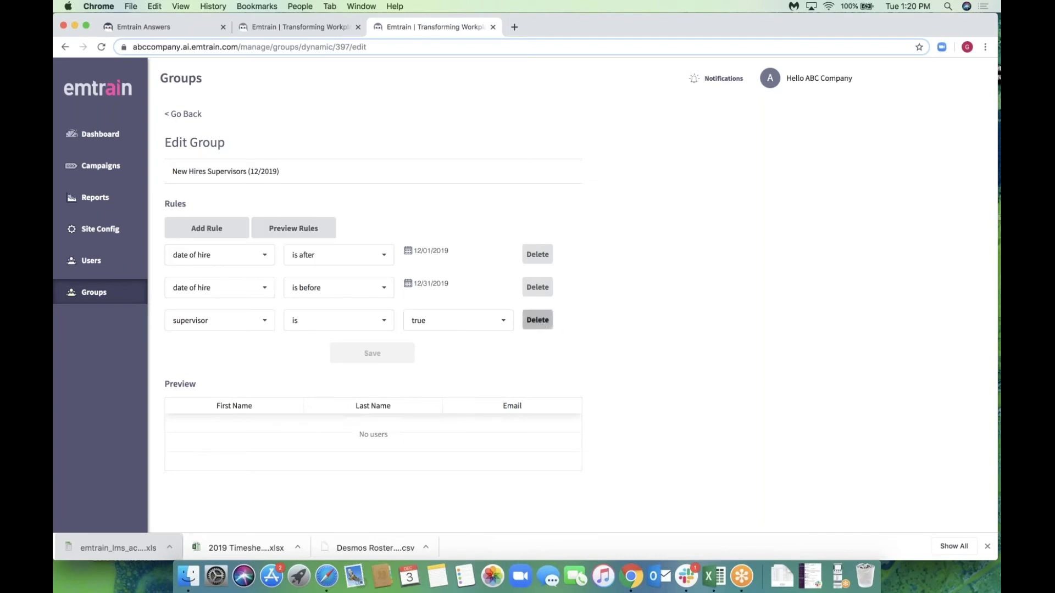
pyautogui.click(304, 230)
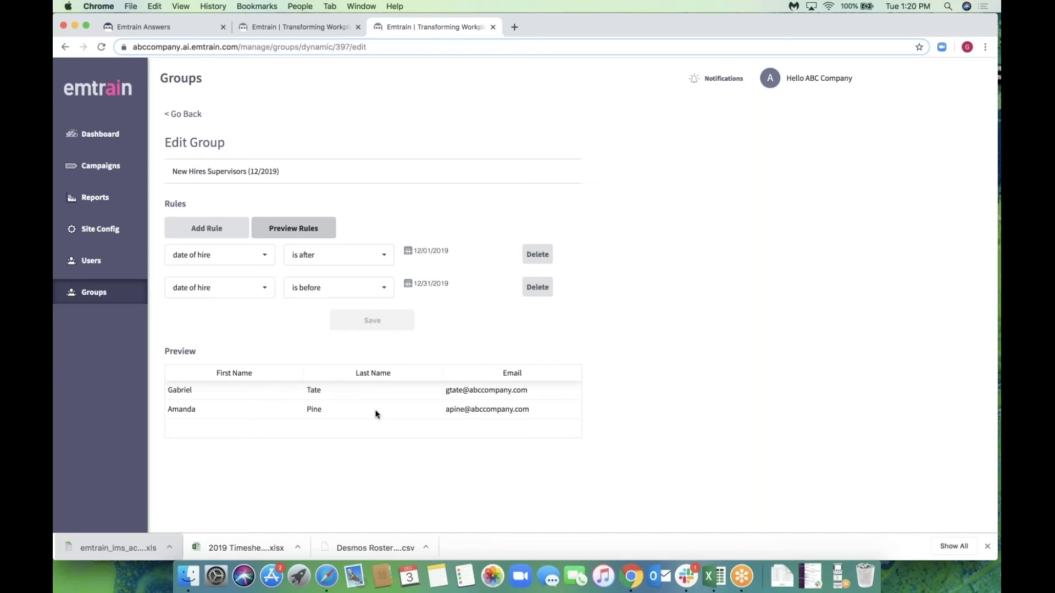
pyautogui.click(98, 294)
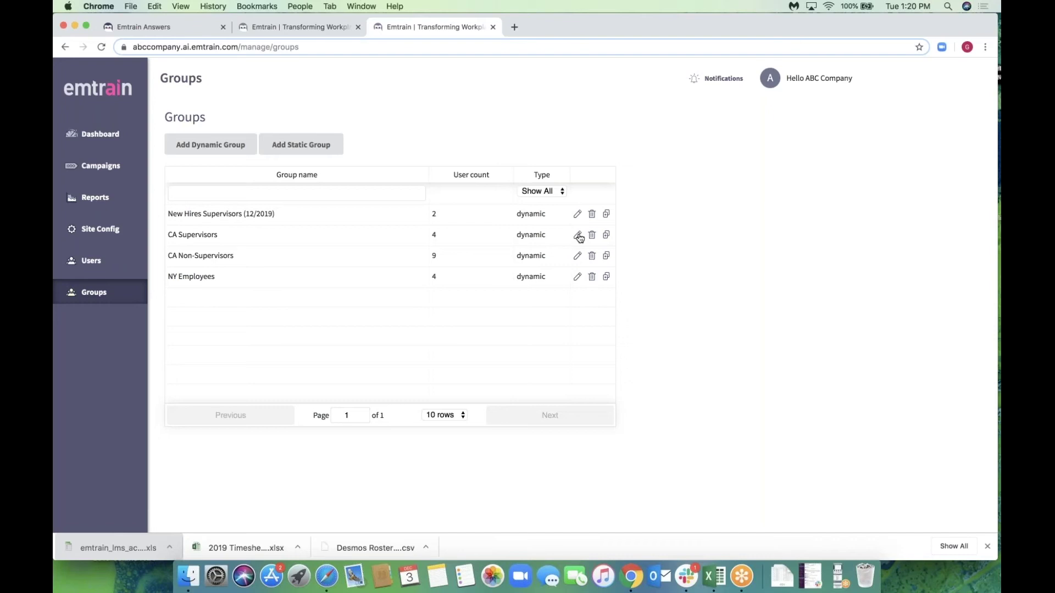
# Duplicate the CA Supervisors group and set the copy's US State Code rule to IL
pyautogui.click(607, 235)
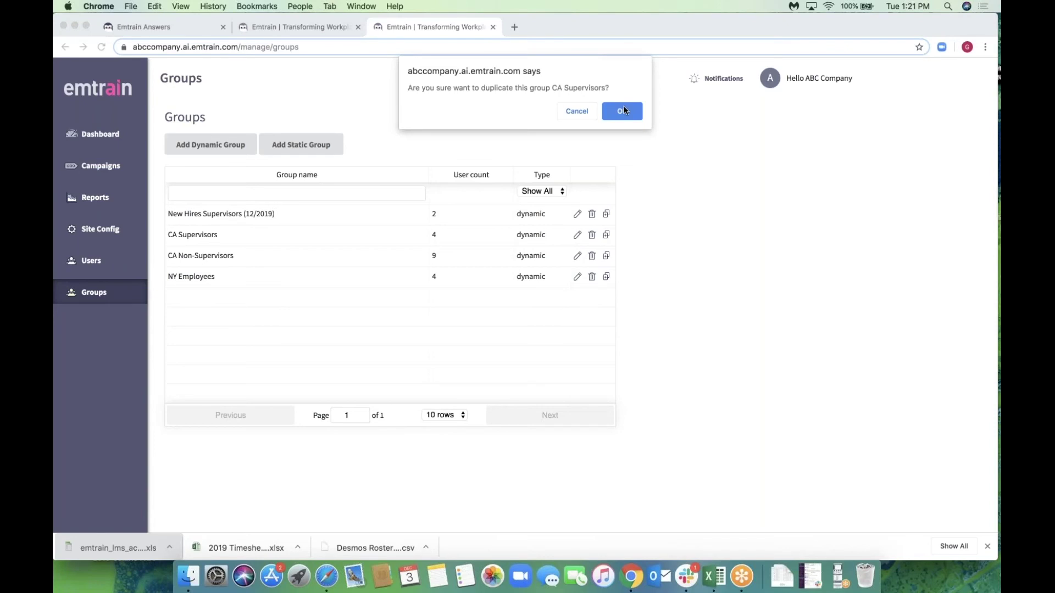
pyautogui.click(623, 110)
pyautogui.click(422, 289)
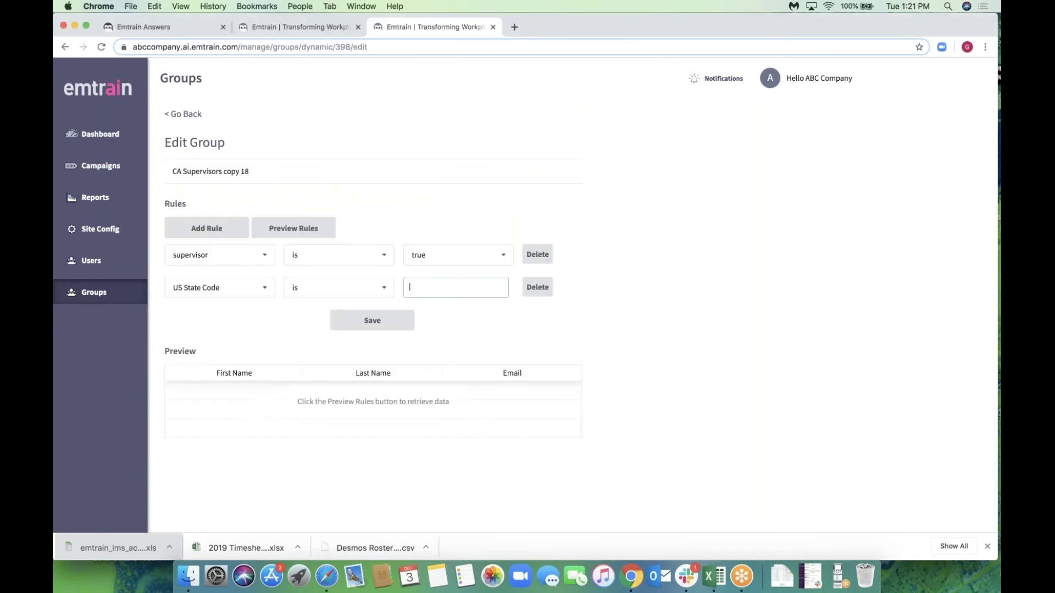
pyautogui.write('IL')
pyautogui.press('Return')
# Rename the duplicated group to IL Supervisors, removing the copy suffix
pyautogui.moveTo(182, 172); pyautogui.dragTo(165, 172)
pyautogui.write('IL')
pyautogui.moveTo(254, 172); pyautogui.dragTo(219, 173)
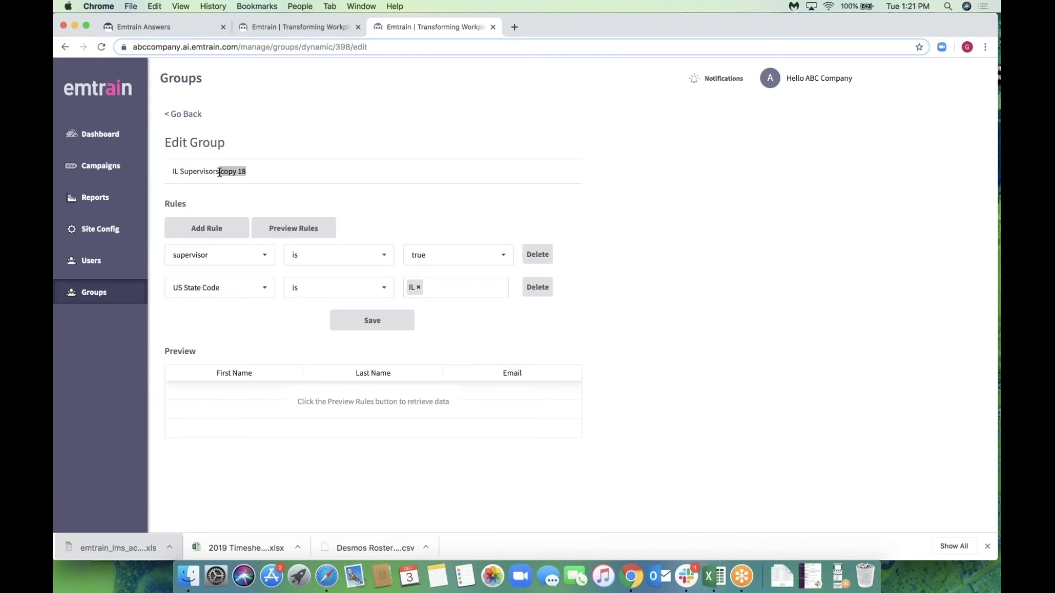
pyautogui.press('BackSpace')
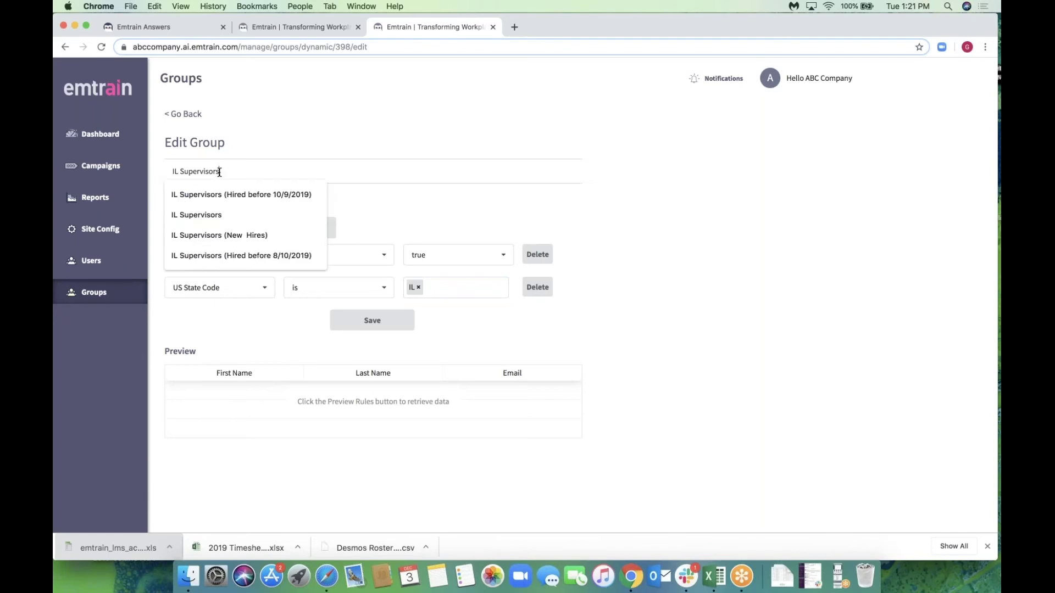
pyautogui.press('Escape')
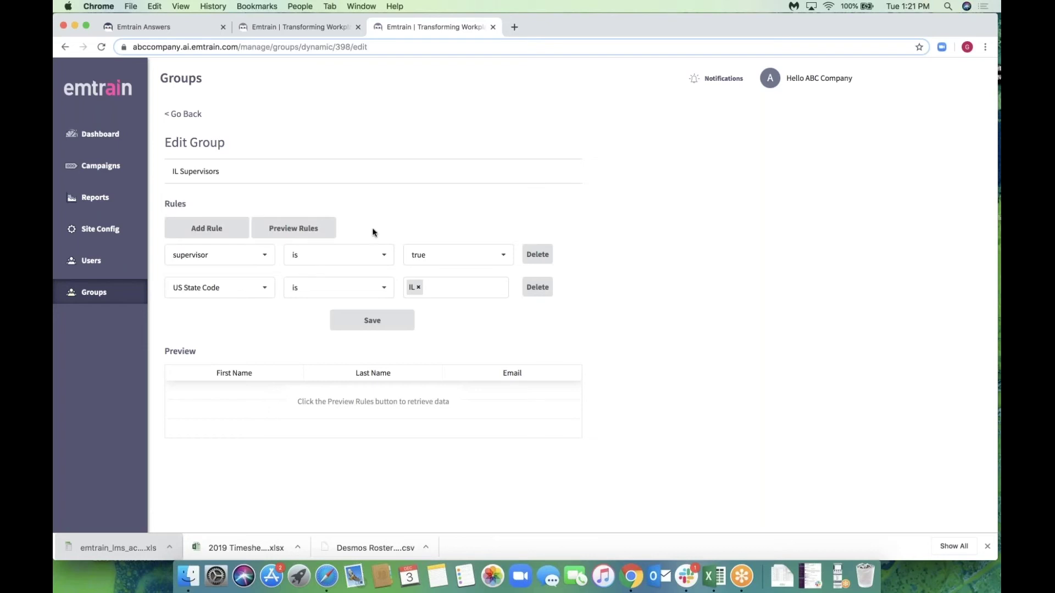
# Save the IL Supervisors group and preview the users matching its rules, ending on the groups list
pyautogui.click(387, 323)
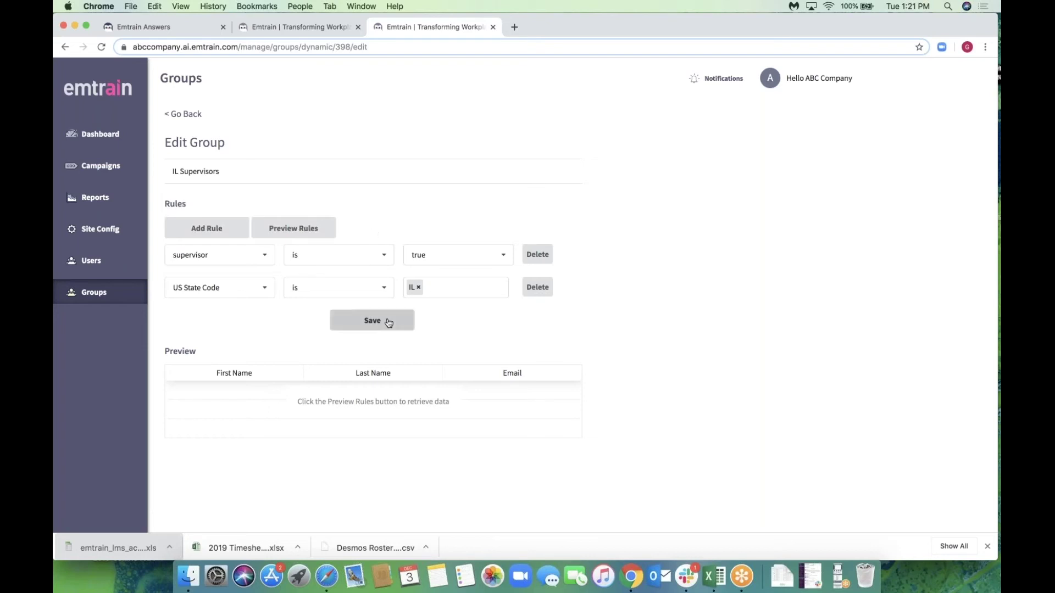
pyautogui.click(375, 317)
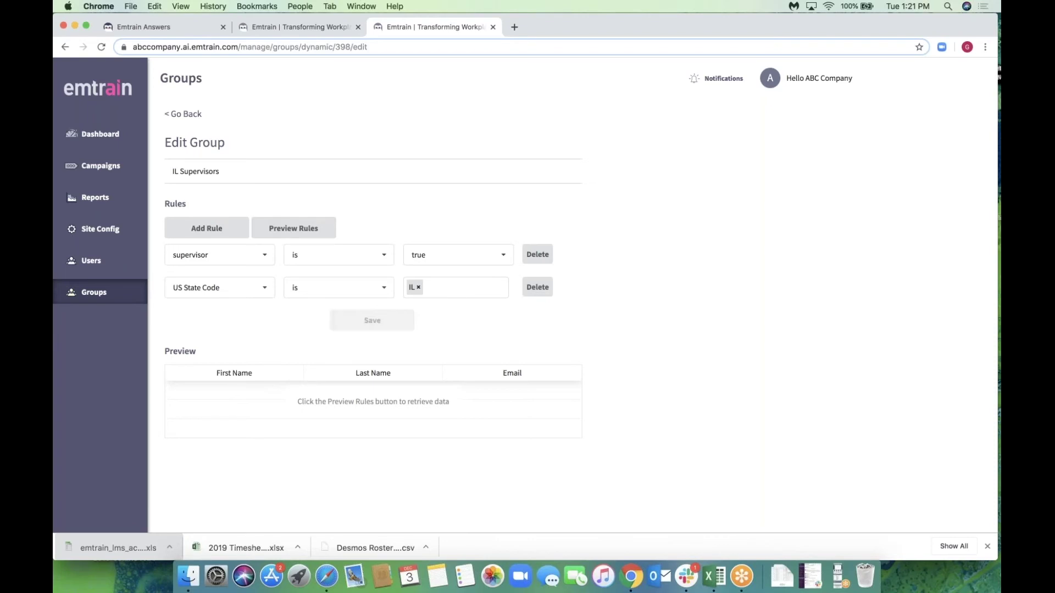
pyautogui.click(310, 230)
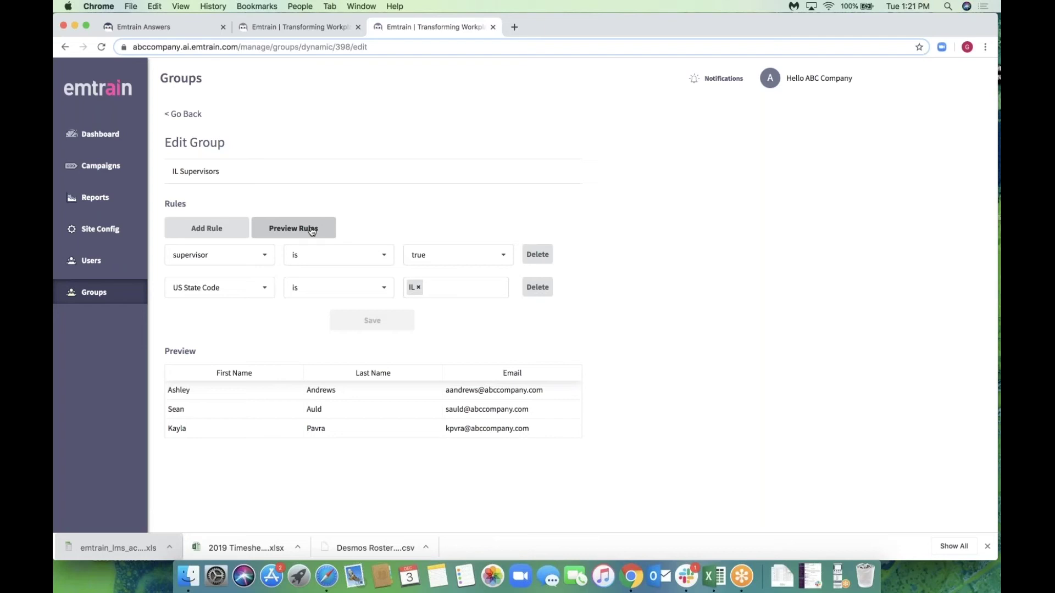
pyautogui.click(95, 292)
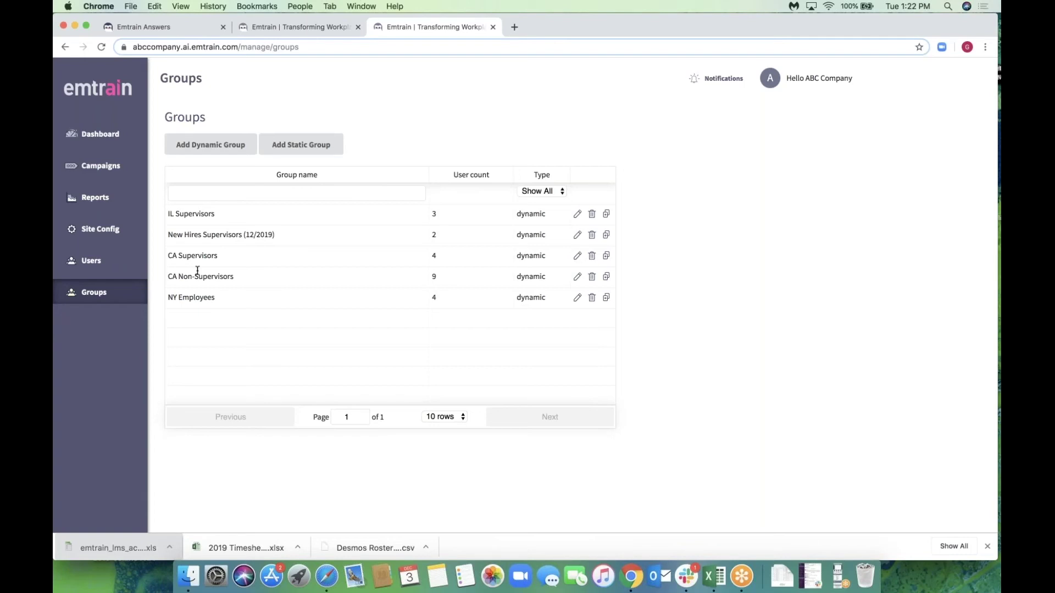
# Open the users list and widen its Email and Groups columns to read each user's full group assignments
pyautogui.moveTo(167, 276); pyautogui.dragTo(258, 272)
pyautogui.moveTo(168, 256); pyautogui.dragTo(221, 256)
pyautogui.click(250, 275)
pyautogui.click(118, 266)
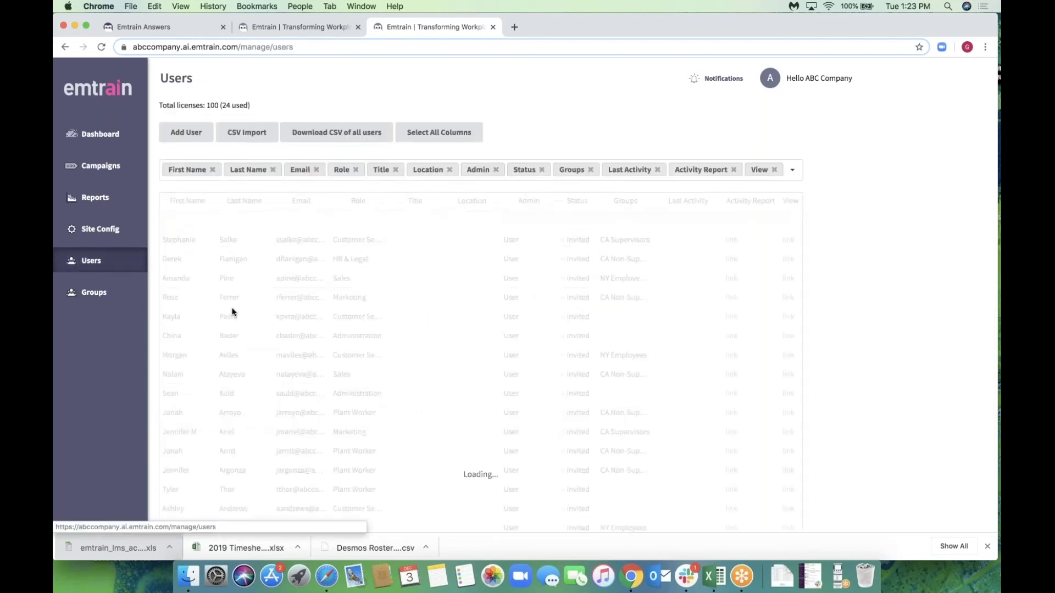
pyautogui.moveTo(330, 201); pyautogui.dragTo(384, 201)
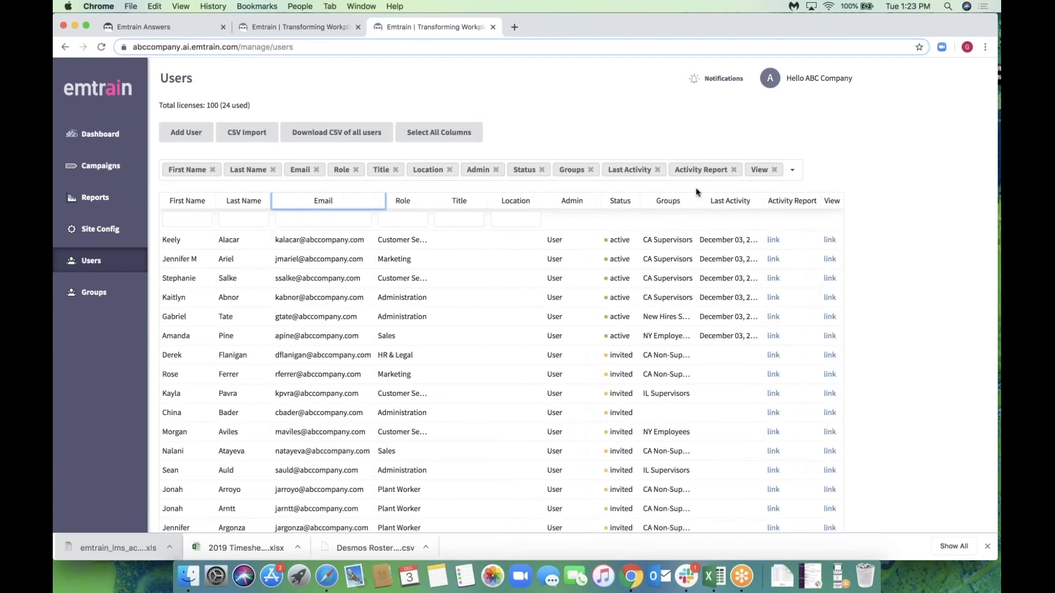
pyautogui.moveTo(698, 197); pyautogui.dragTo(825, 201)
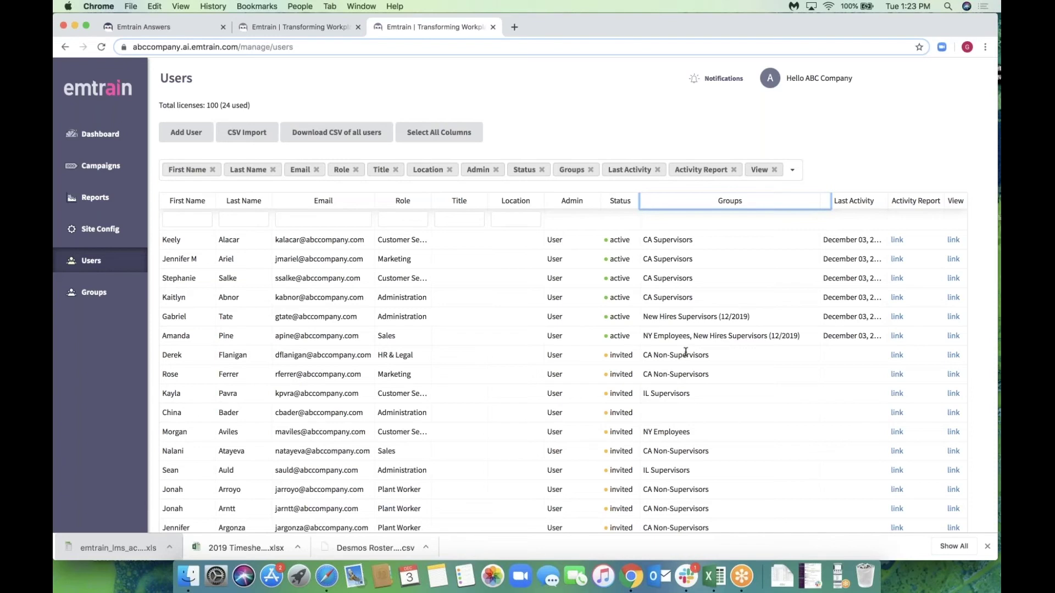
# Set Supervisor to Yes for the HR & Legal user in Sacramento, save the record and check its group assignment
pyautogui.click(952, 357)
pyautogui.click(221, 440)
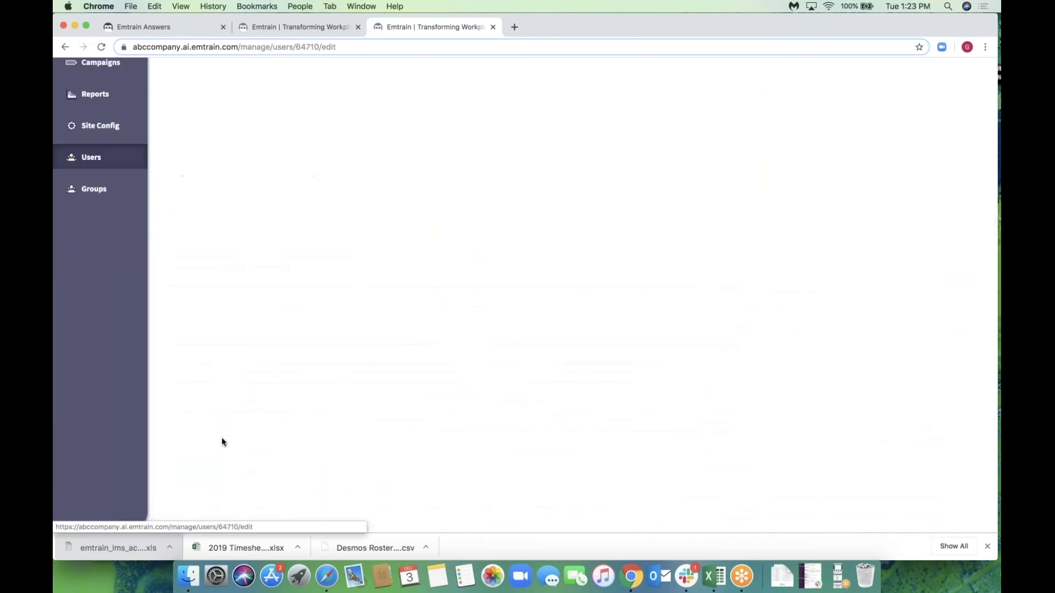
pyautogui.scroll(3, 464, 276)
pyautogui.click(297, 344)
pyautogui.click(294, 364)
pyautogui.click(200, 505)
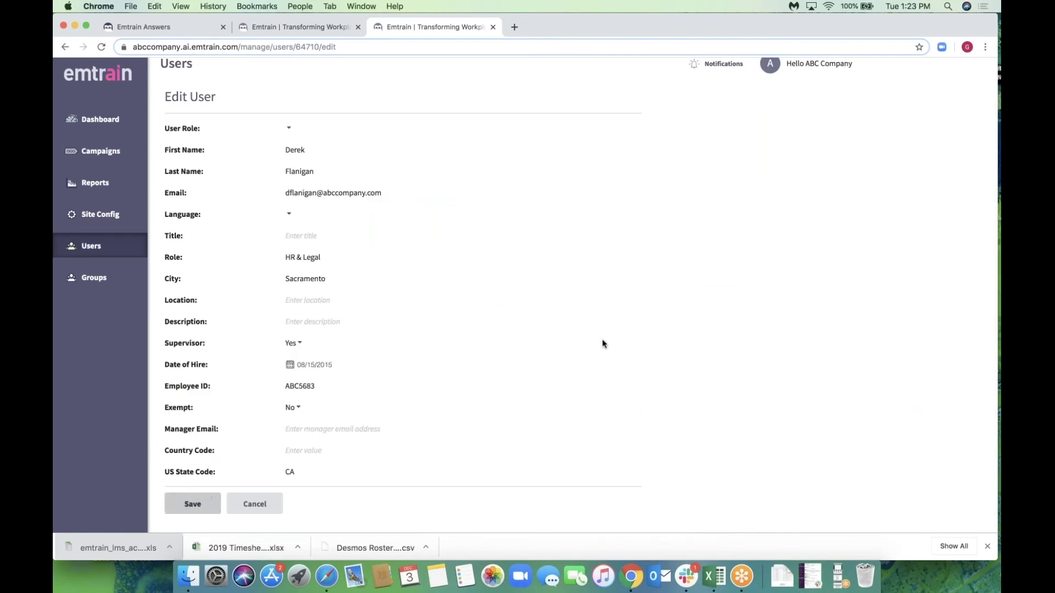
pyautogui.scroll(-3, 572, 341)
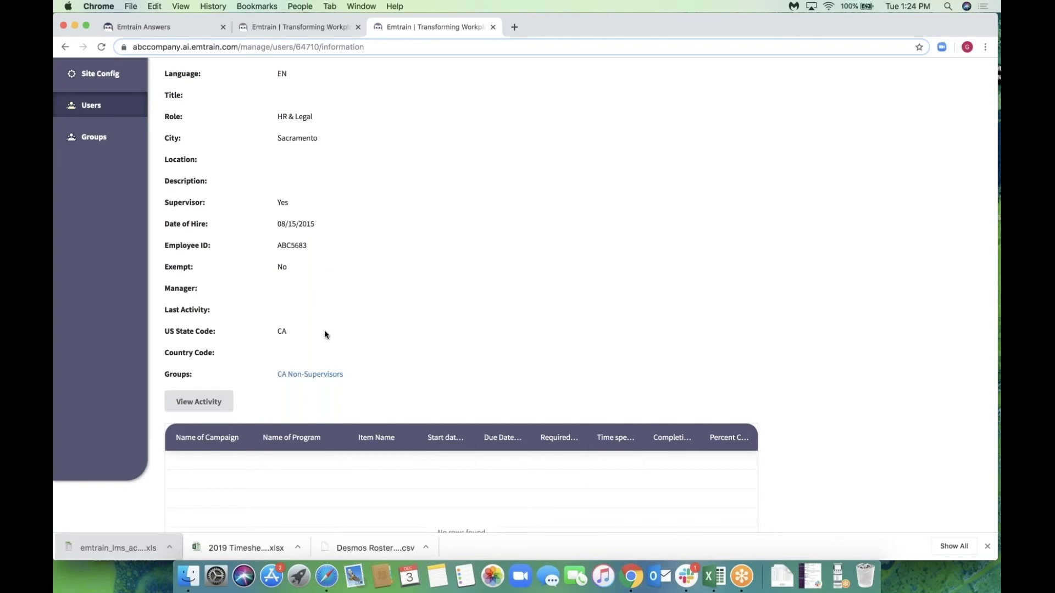
pyautogui.scroll(3, 324, 329)
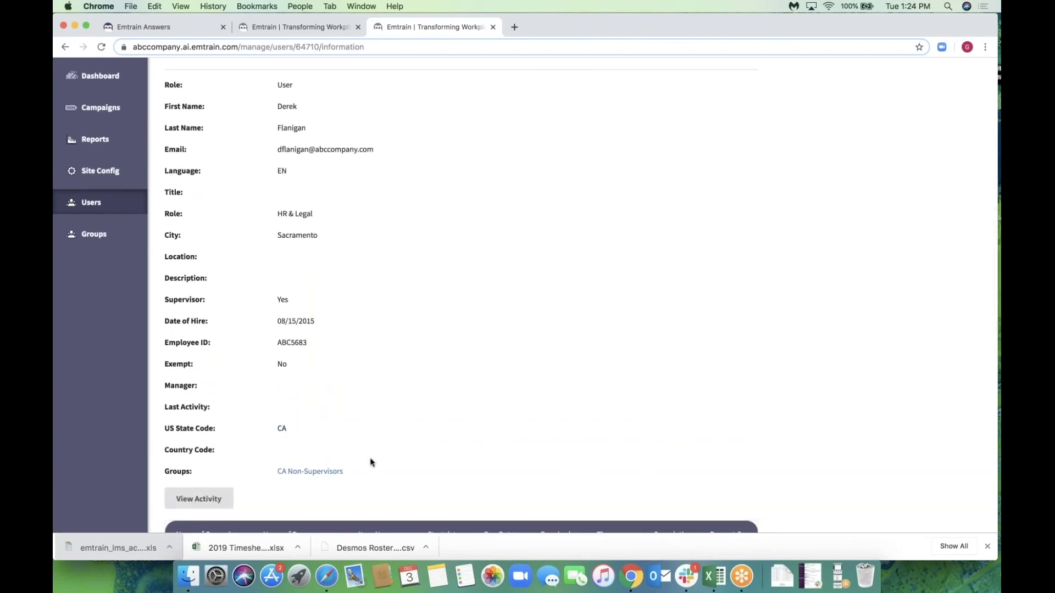
pyautogui.scroll(-1, 370, 462)
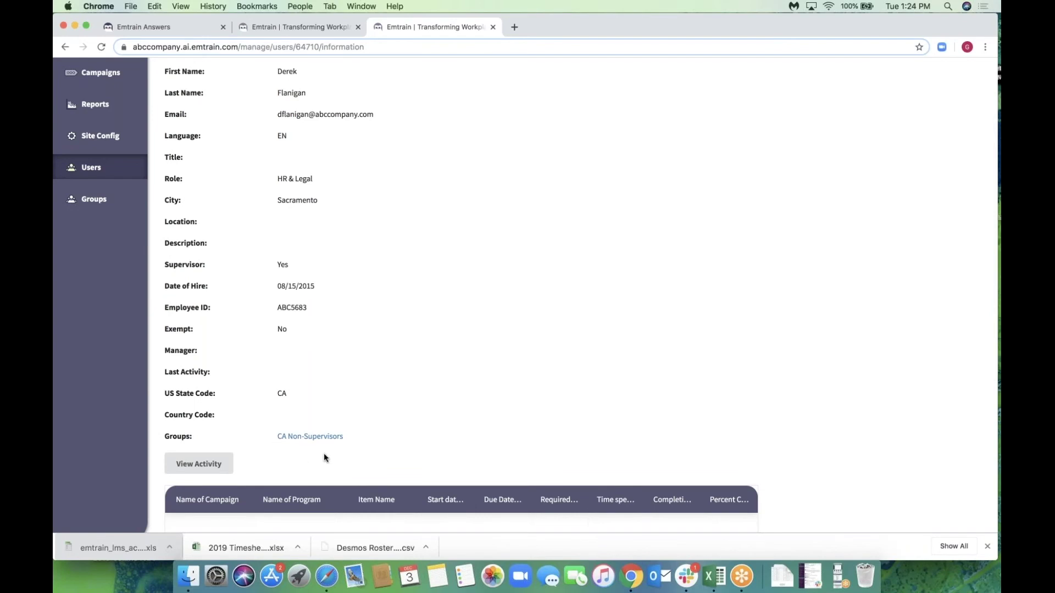
# Open the blank Add User form to review its fields, and return to the users list without adding anyone
pyautogui.click(298, 26)
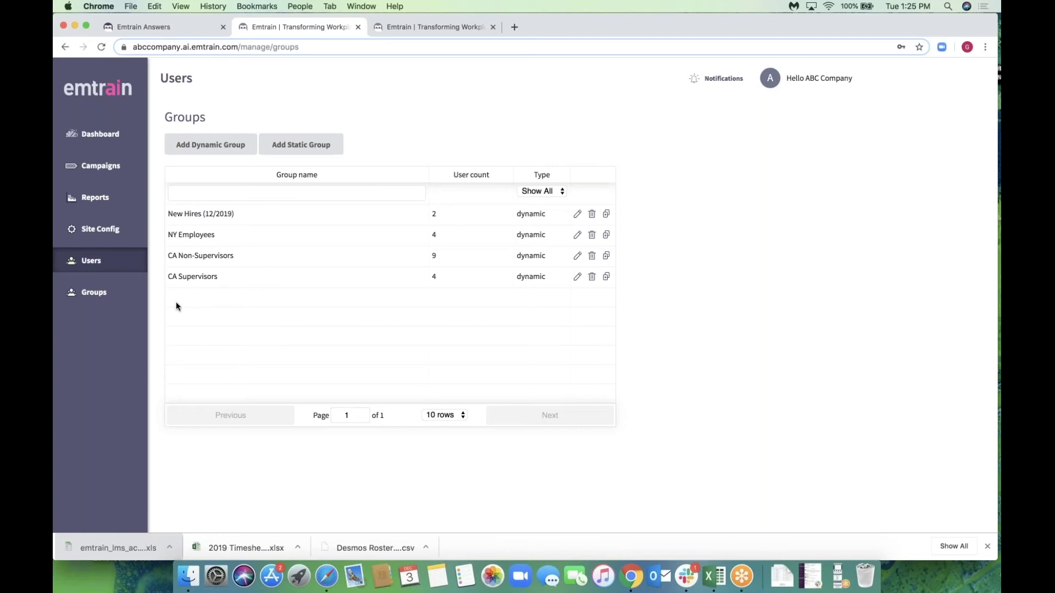
pyautogui.click(93, 261)
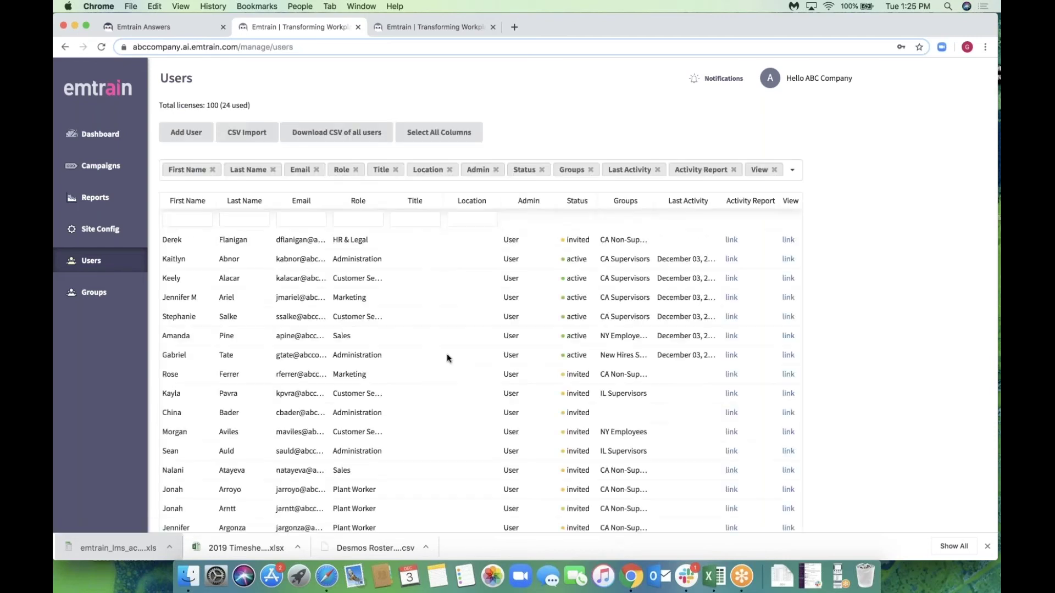
pyautogui.click(185, 135)
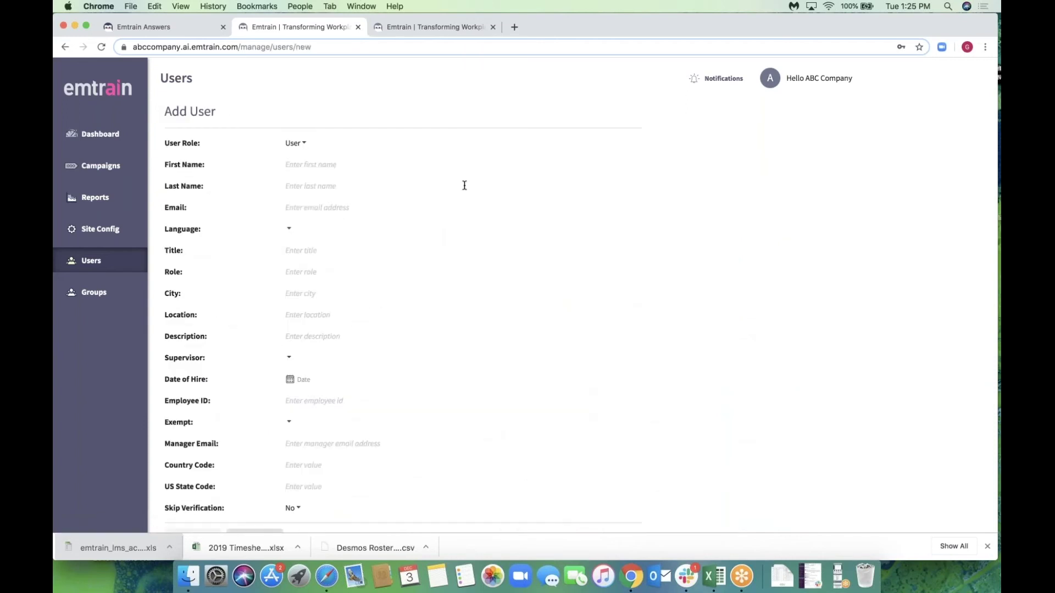
pyautogui.scroll(-3, 464, 185)
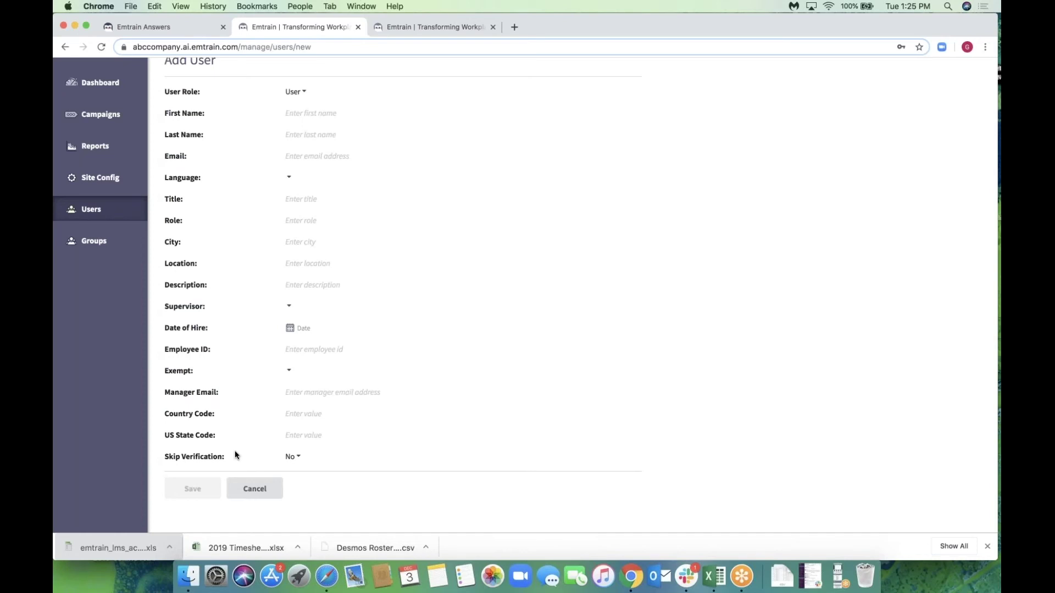
pyautogui.scroll(2, 101, 261)
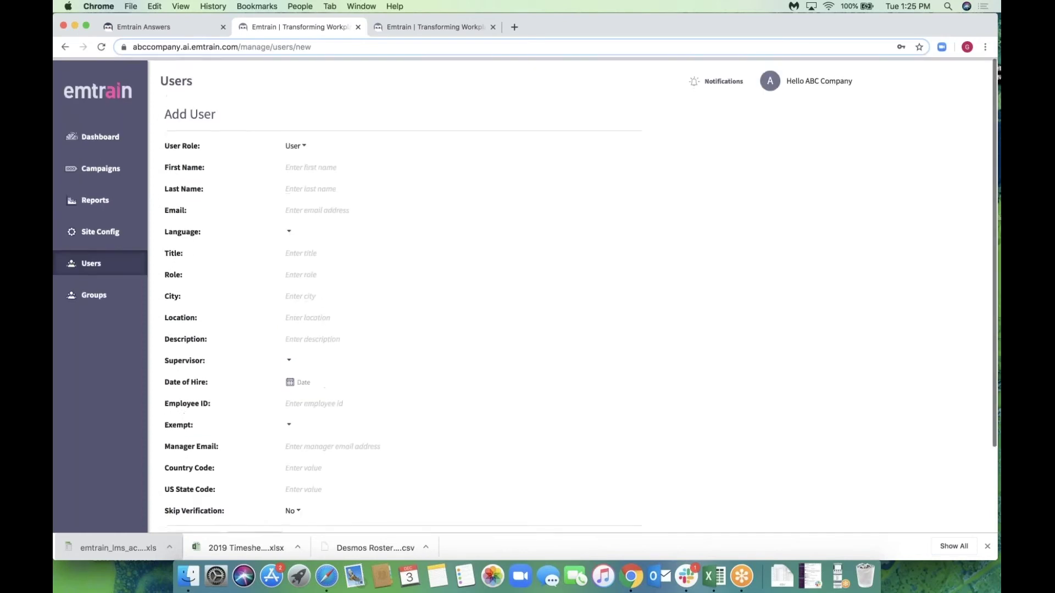
pyautogui.click(101, 261)
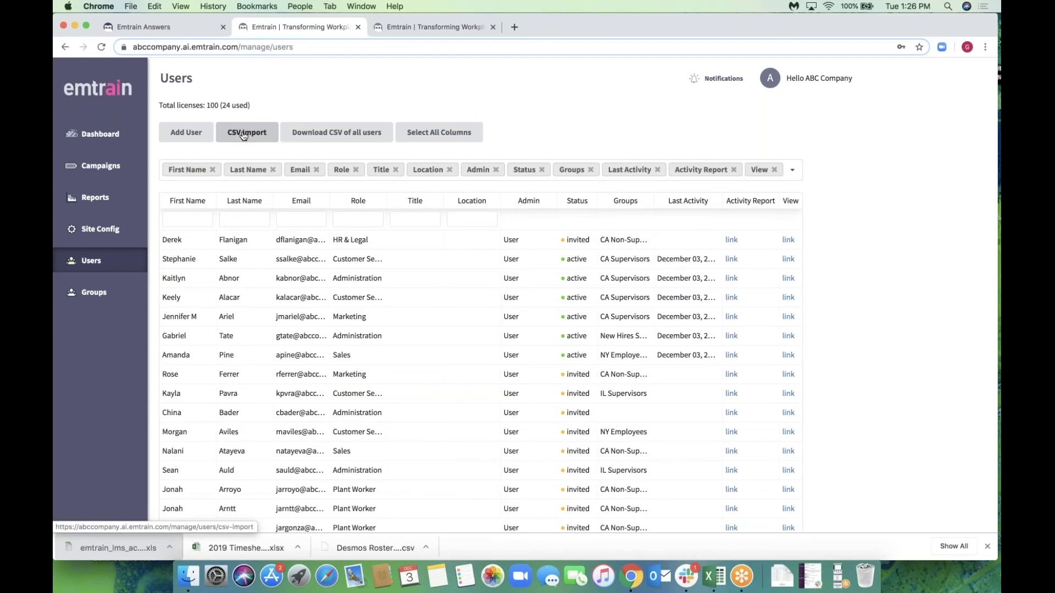
# Open the CSV Import page and switch to Excel to review the changed and added rows in ABC Company Roster 20191203.csv
pyautogui.click(244, 135)
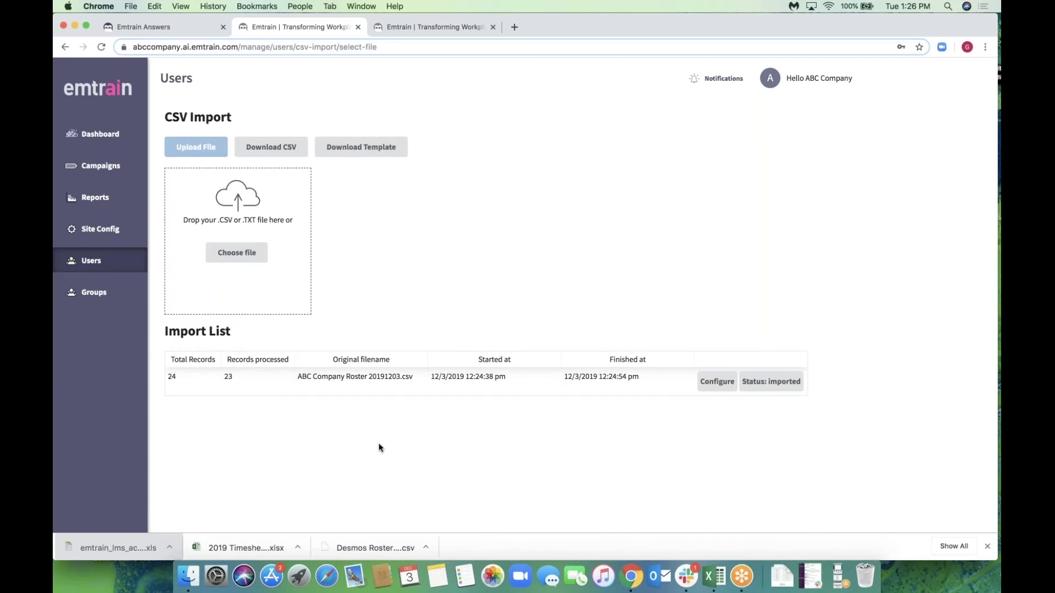
pyautogui.click(273, 150)
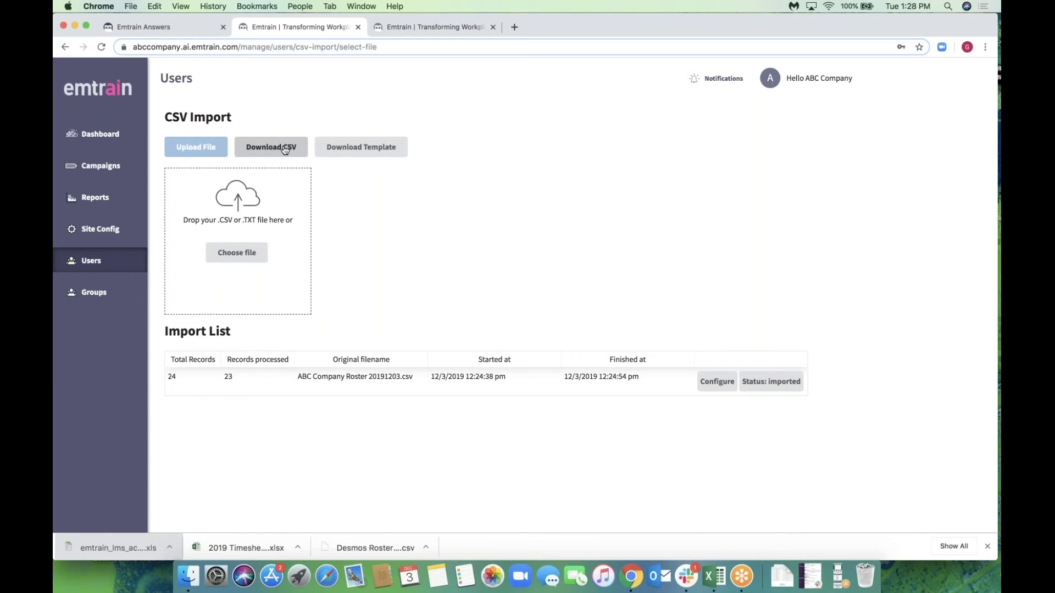
pyautogui.click(713, 575)
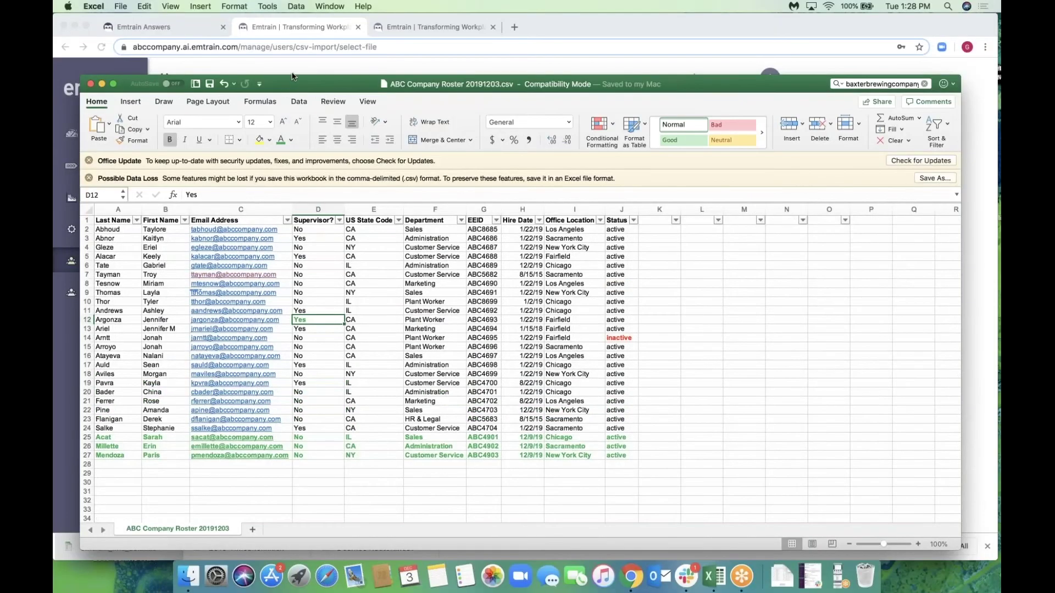
pyautogui.moveTo(292, 76); pyautogui.dragTo(277, 31)
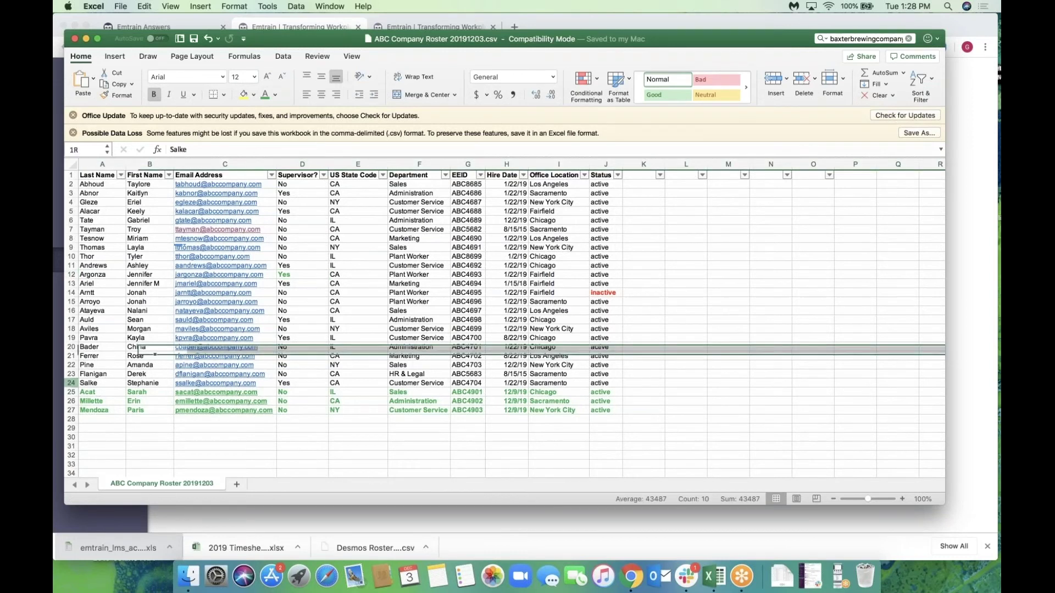
pyautogui.click(68, 386)
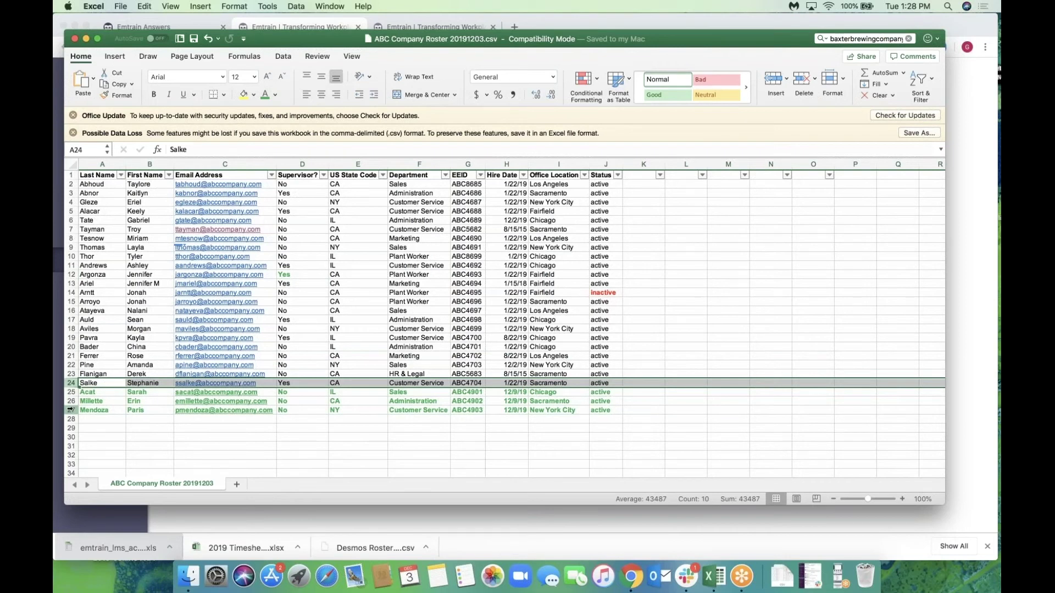
pyautogui.click(299, 277)
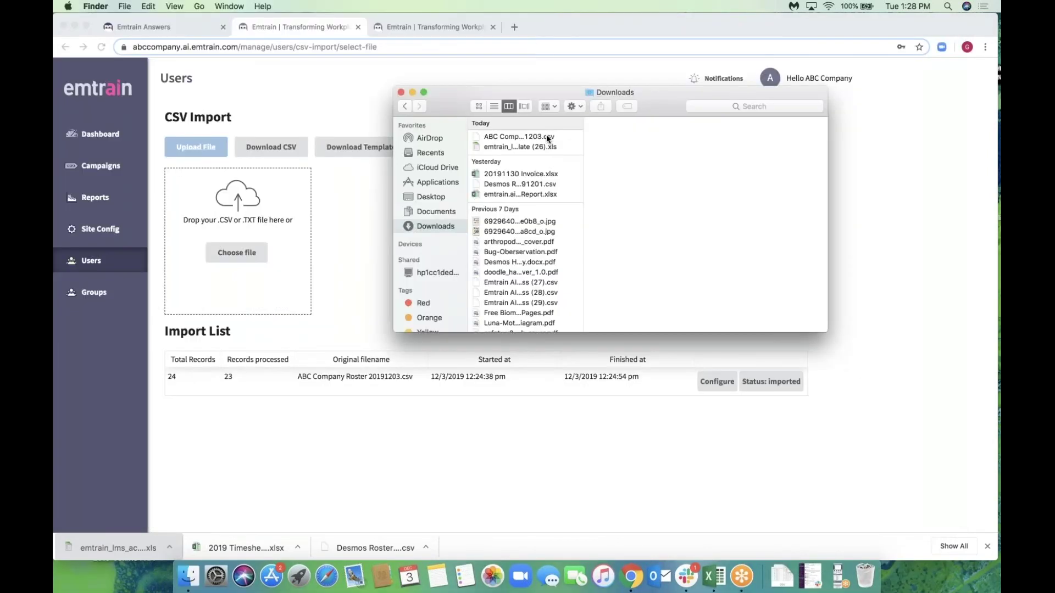
# Upload ABC Company Roster 20191203.csv from Downloads and start the import with its first row treated as column names
pyautogui.moveTo(546, 136); pyautogui.dragTo(248, 233)
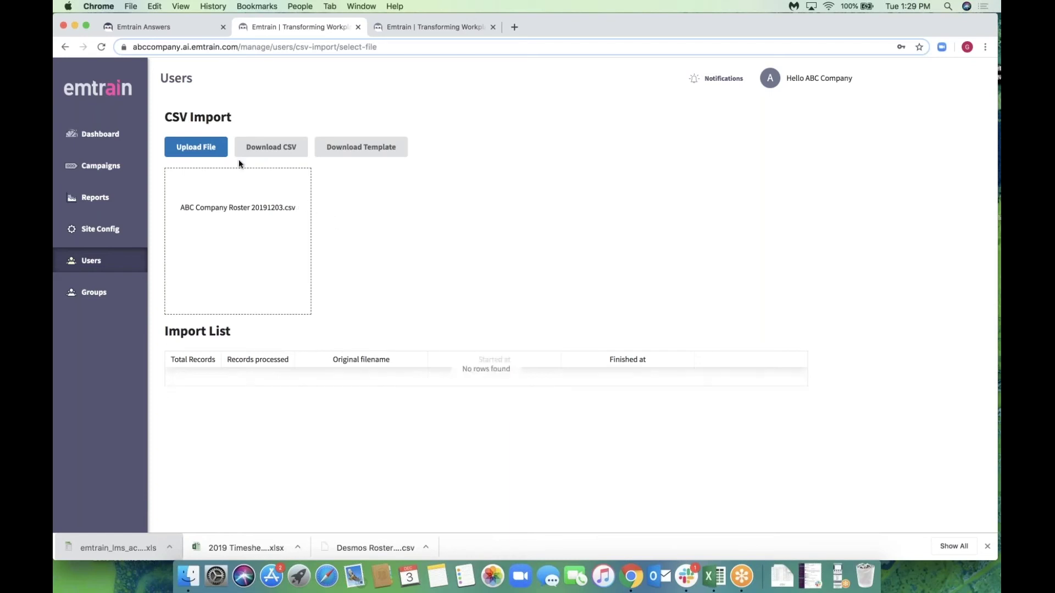
pyautogui.click(207, 148)
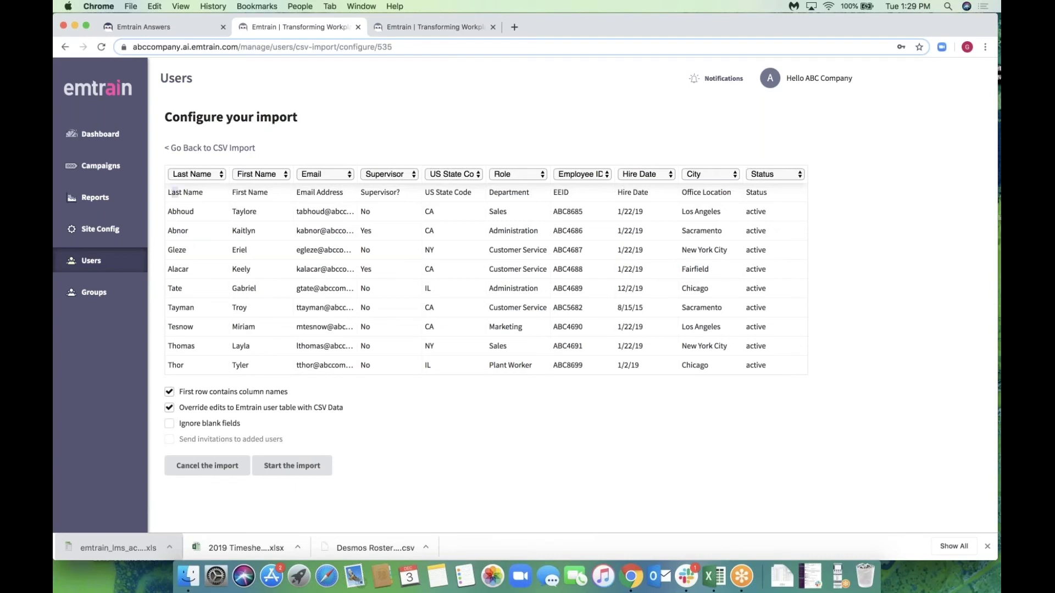
pyautogui.moveTo(172, 195); pyautogui.dragTo(319, 192)
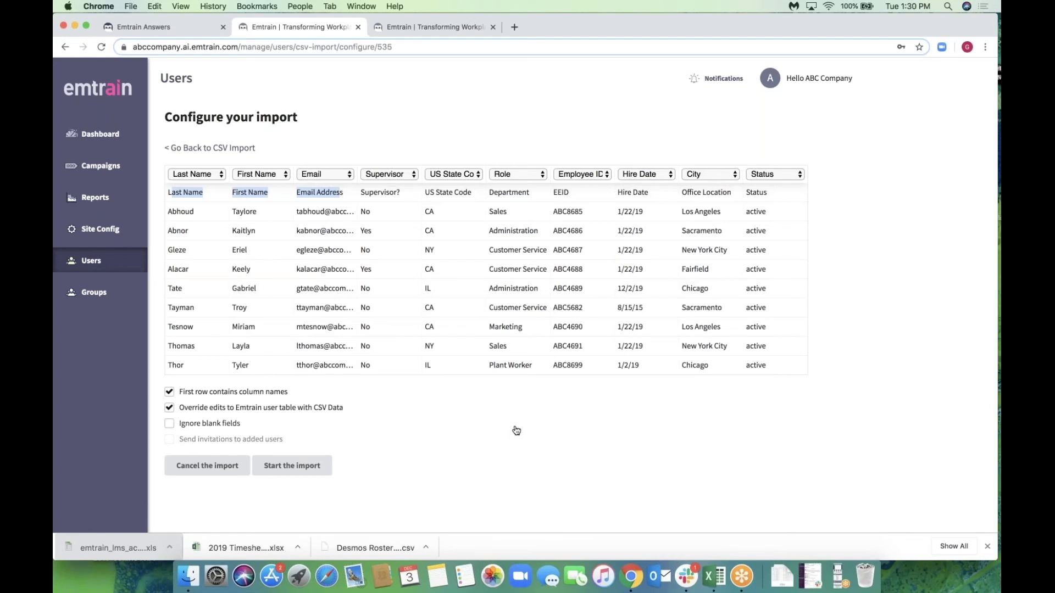
pyautogui.click(315, 467)
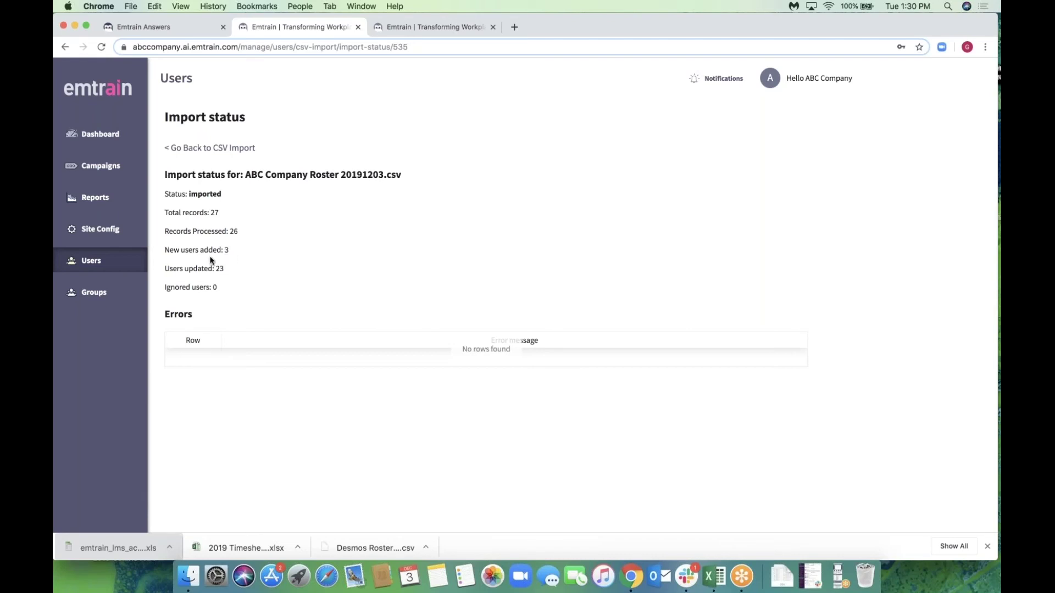
# Compare the Supervisor value in row 12 of the Excel roster with that user's group and record in Emtrain's users list
pyautogui.click(88, 262)
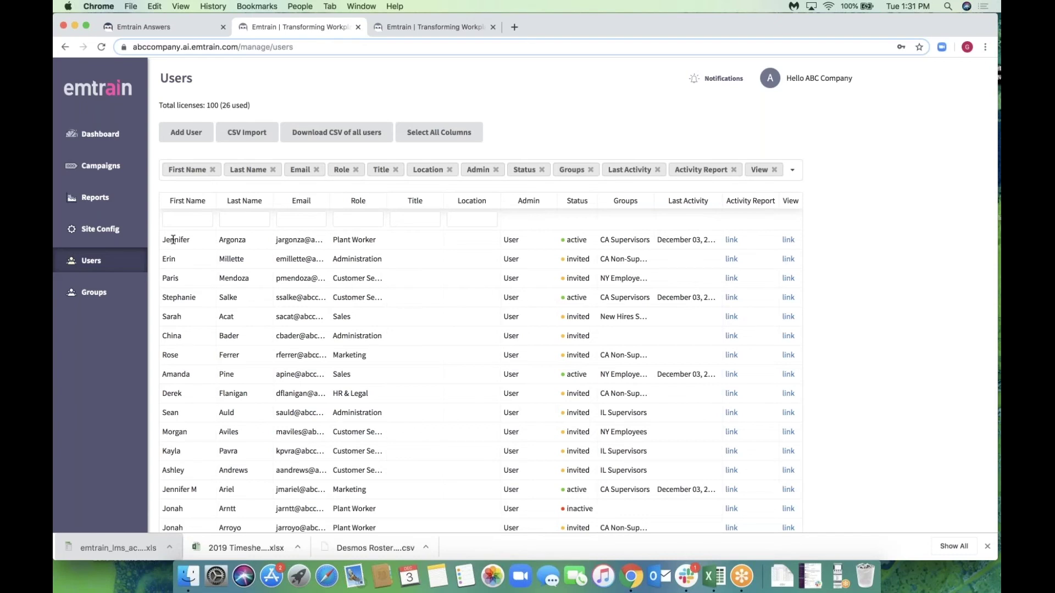
pyautogui.click(715, 579)
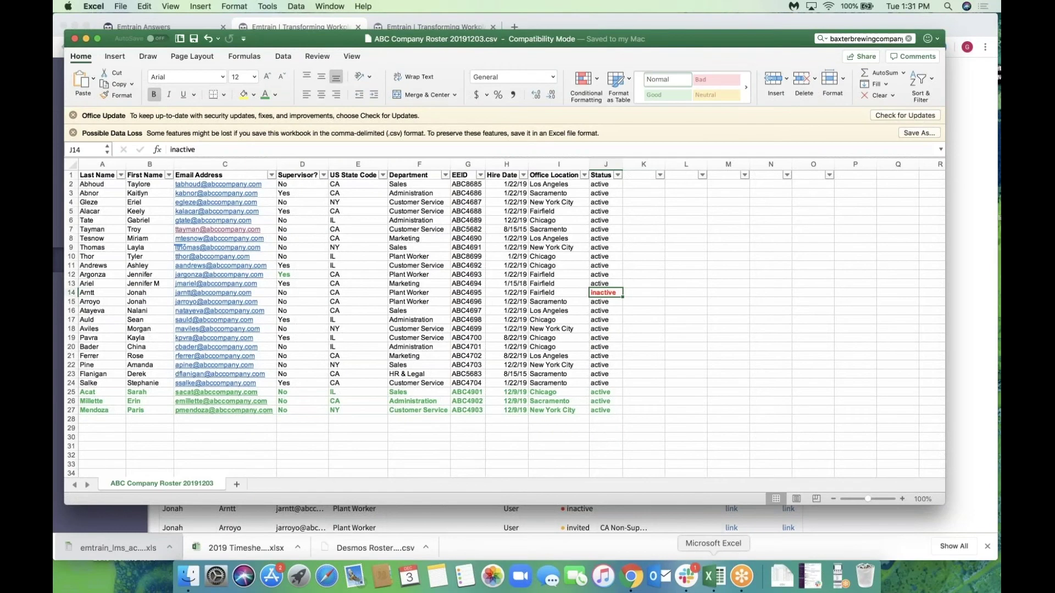
pyautogui.click(306, 275)
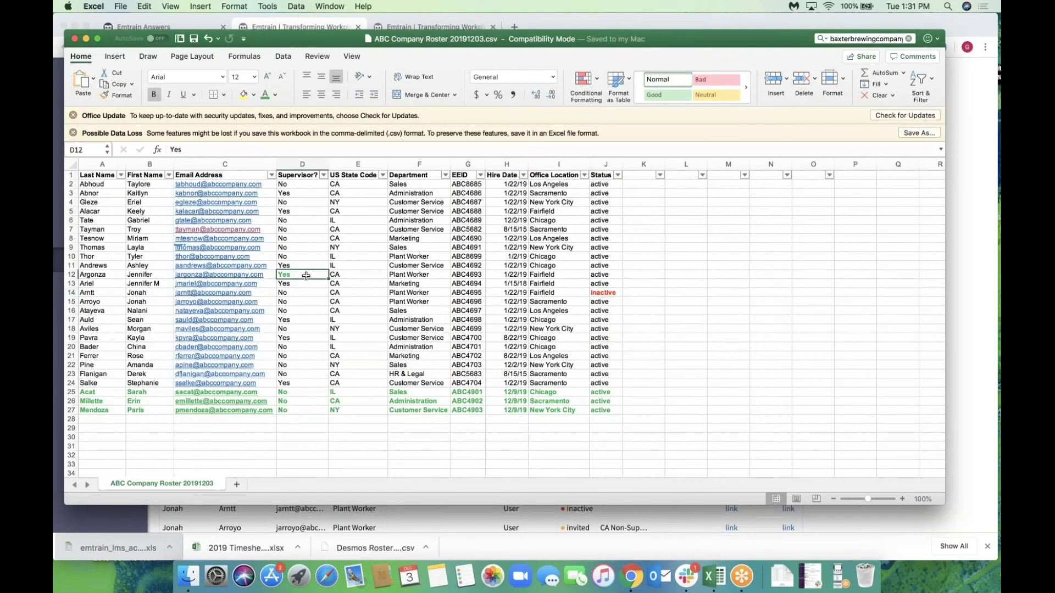
pyautogui.click(67, 274)
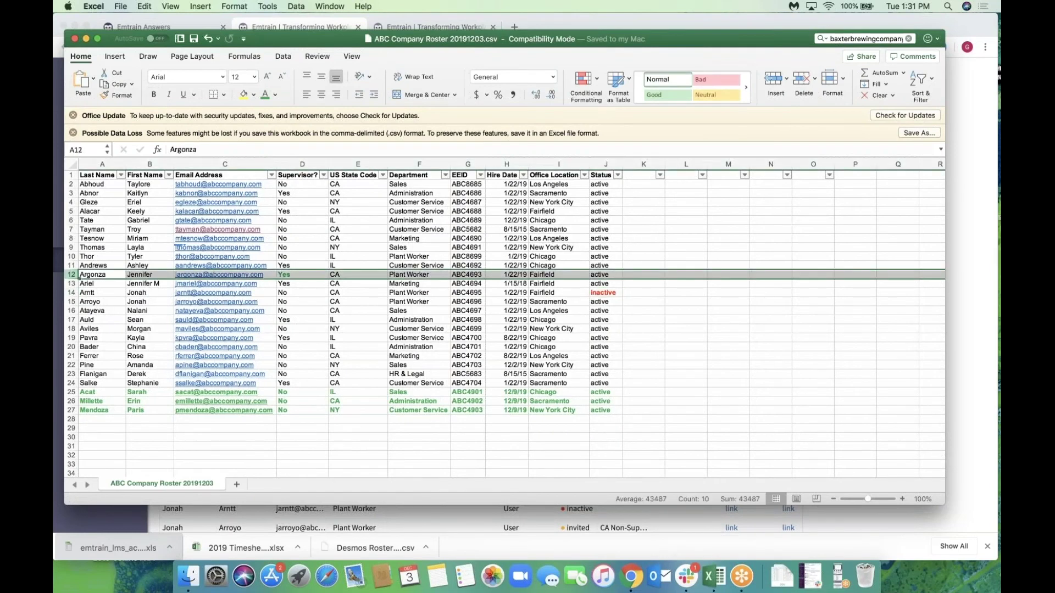
pyautogui.click(299, 274)
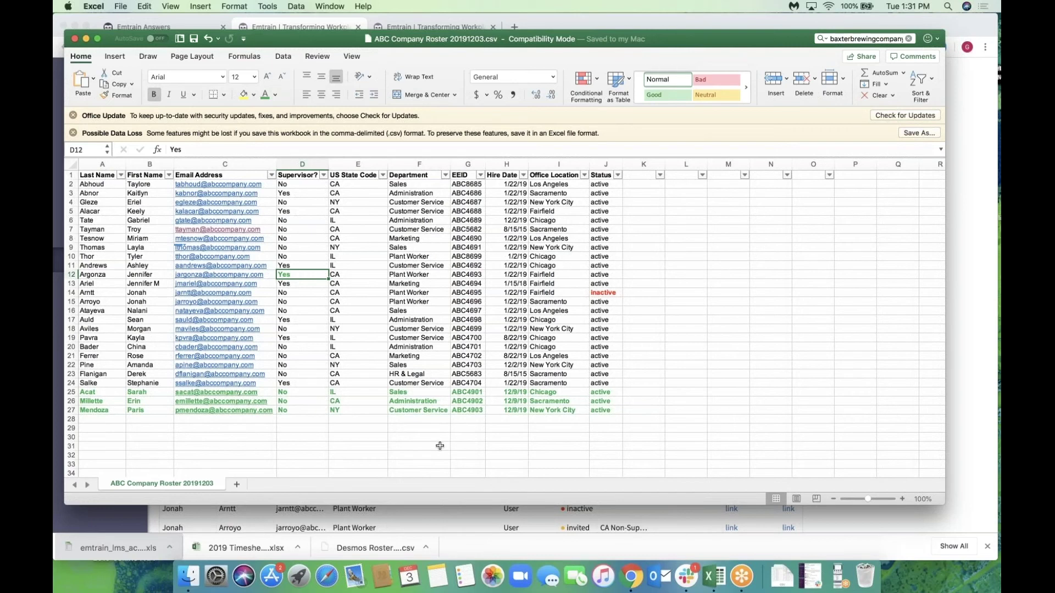
pyautogui.click(430, 520)
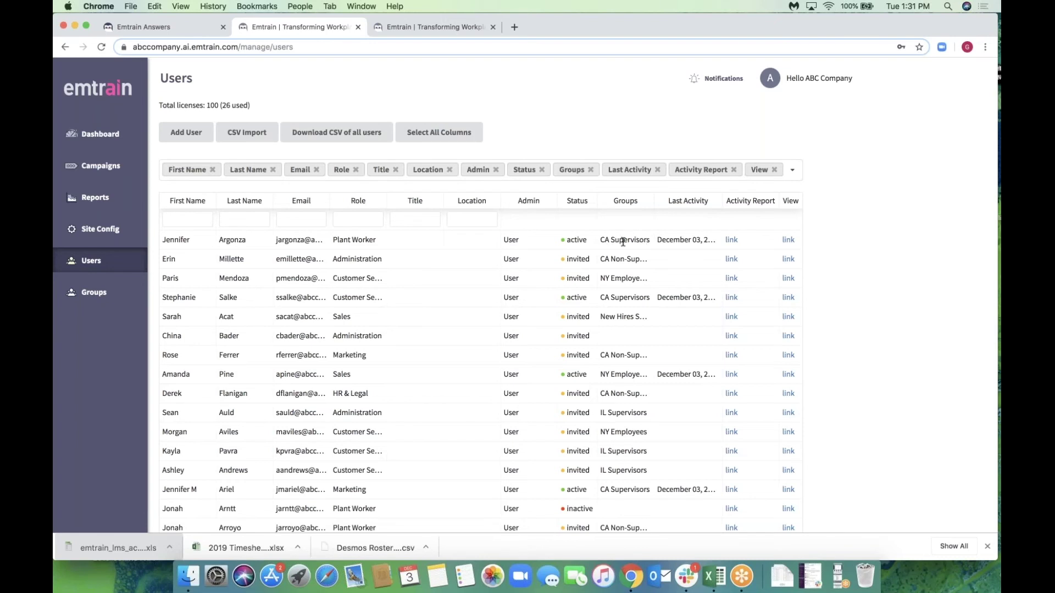
pyautogui.click(788, 240)
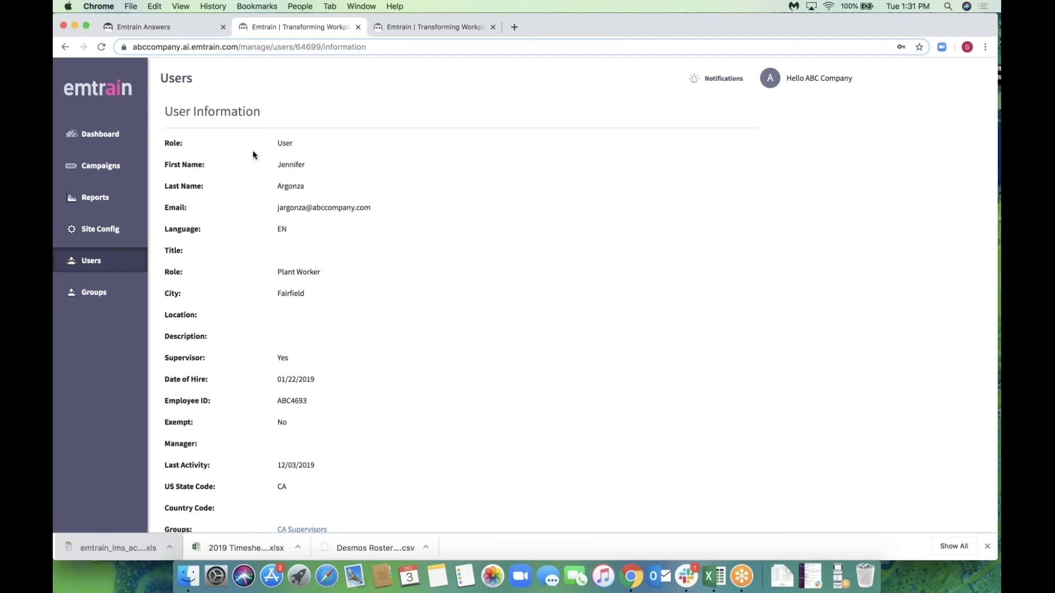
pyautogui.click(95, 260)
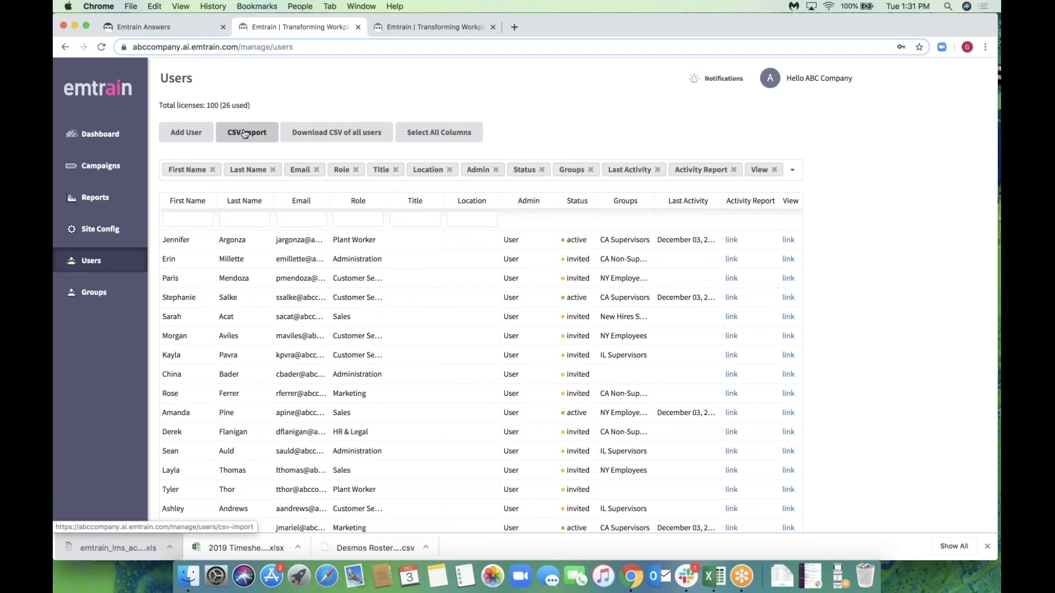
# Switch to Excel to examine the roster's US State Code and Email Address columns, and return to Emtrain's users list in Chrome
pyautogui.click(717, 587)
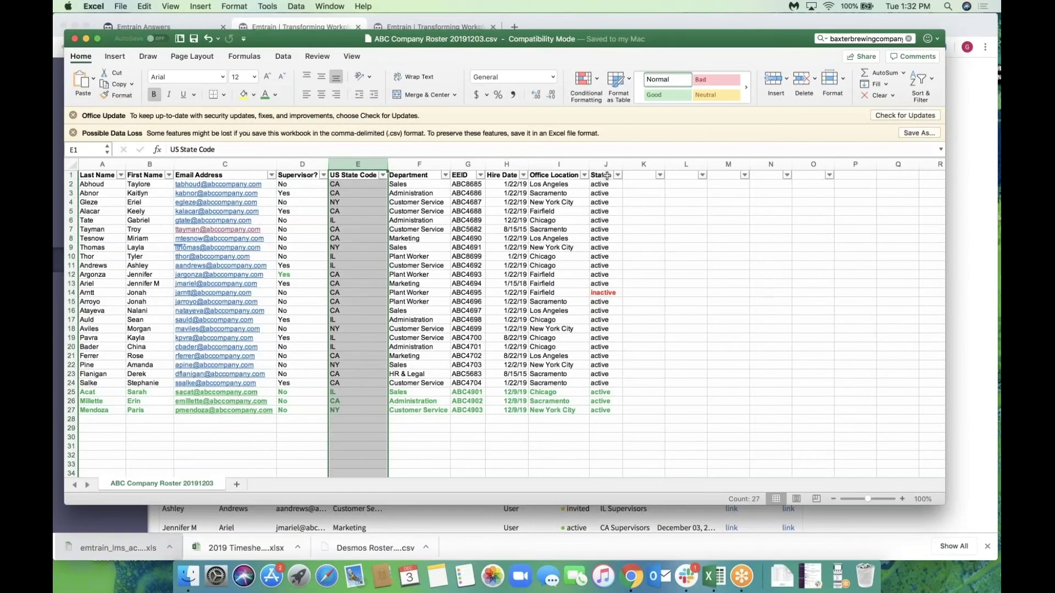
pyautogui.click(227, 165)
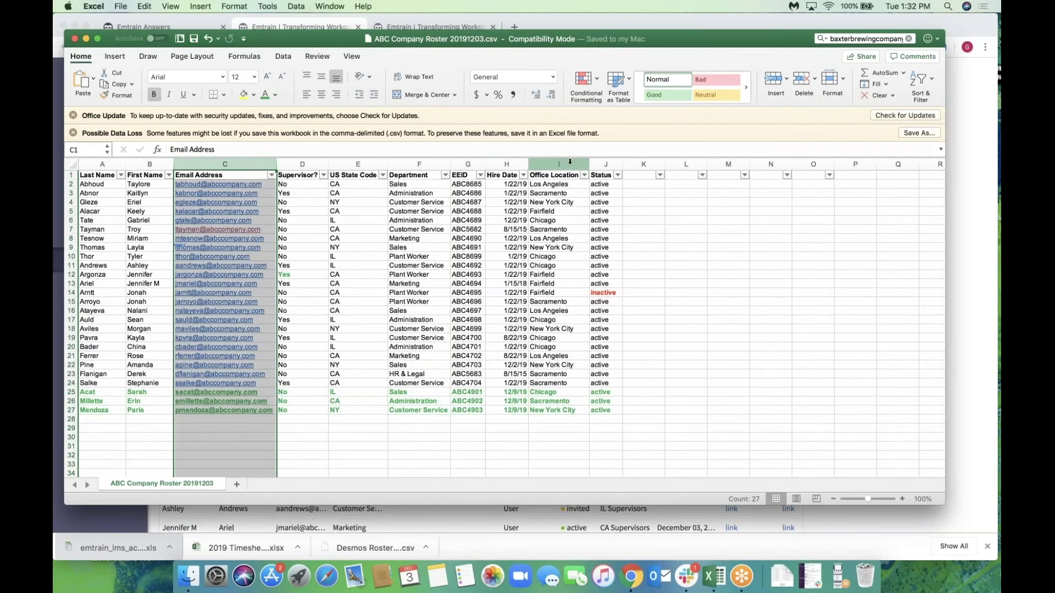
pyautogui.press('super+Tab')
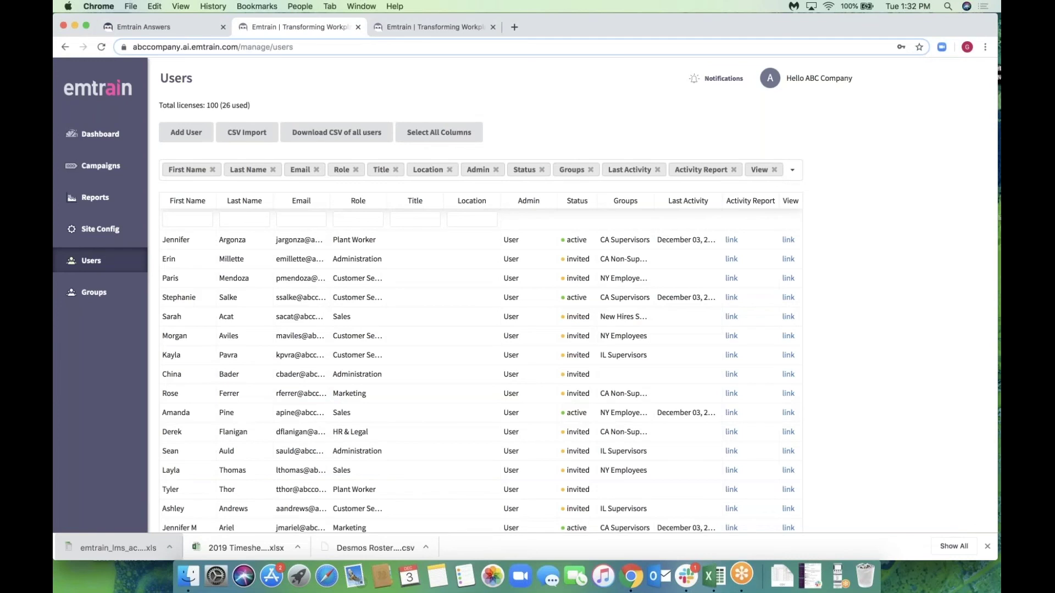
# Compare the Excel roster's added rows with Emtrain's users list, and widen the Groups column to read full group names
pyautogui.click(711, 577)
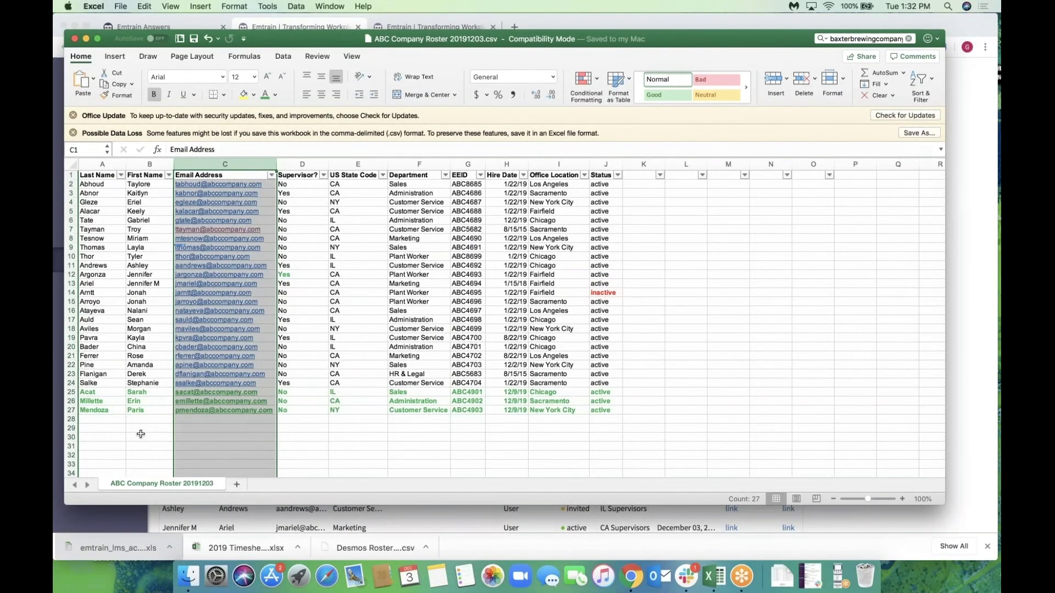
pyautogui.press('super+Tab')
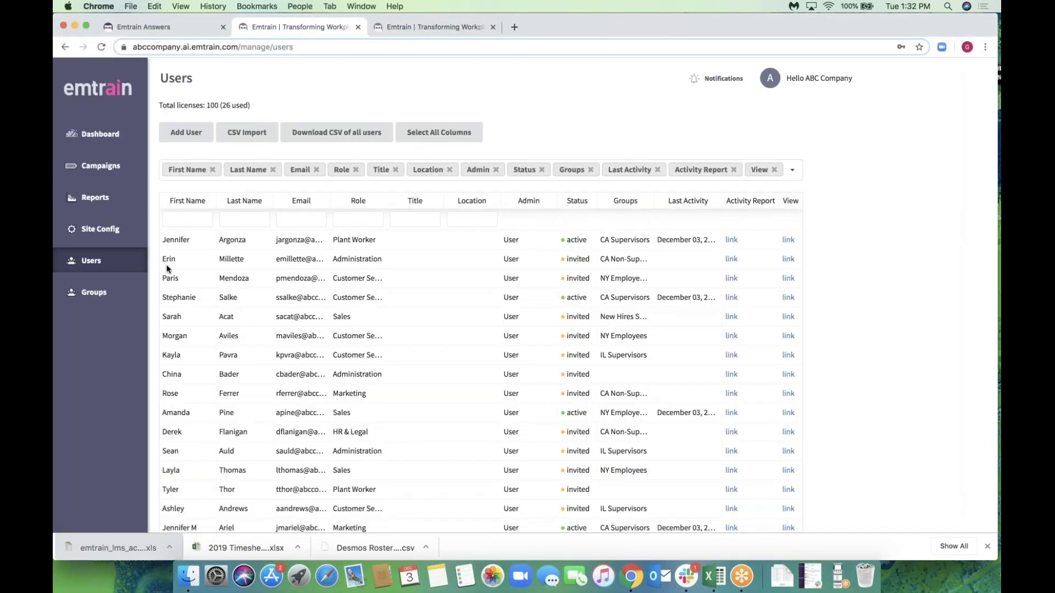
pyautogui.moveTo(162, 259); pyautogui.dragTo(191, 317)
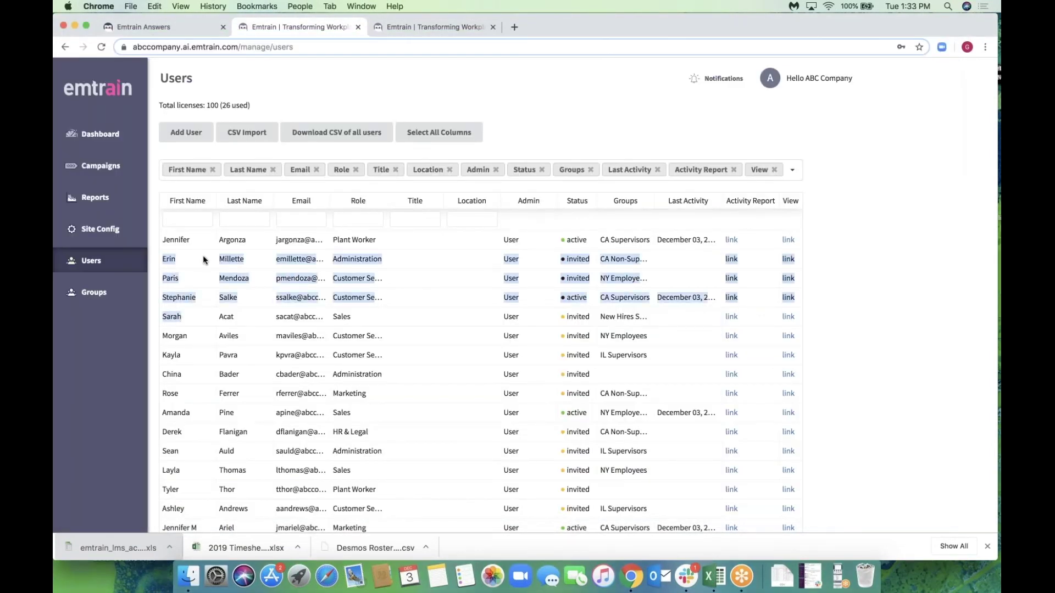
pyautogui.click(535, 276)
pyautogui.moveTo(654, 200); pyautogui.dragTo(808, 201)
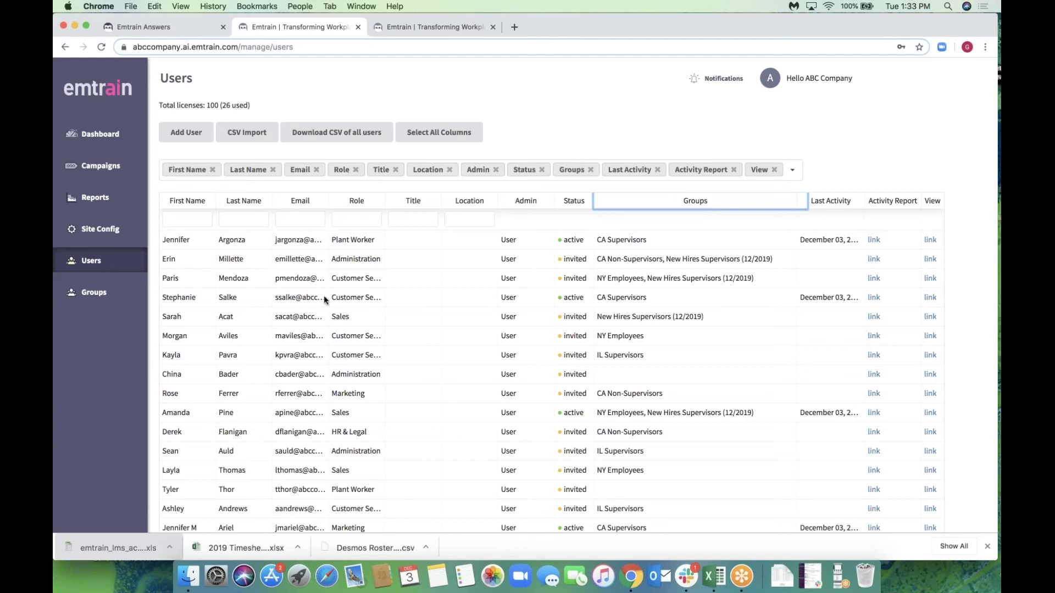
# Add the Date Added column to the users list, widen it and sort the users by it in reversed order
pyautogui.click(793, 171)
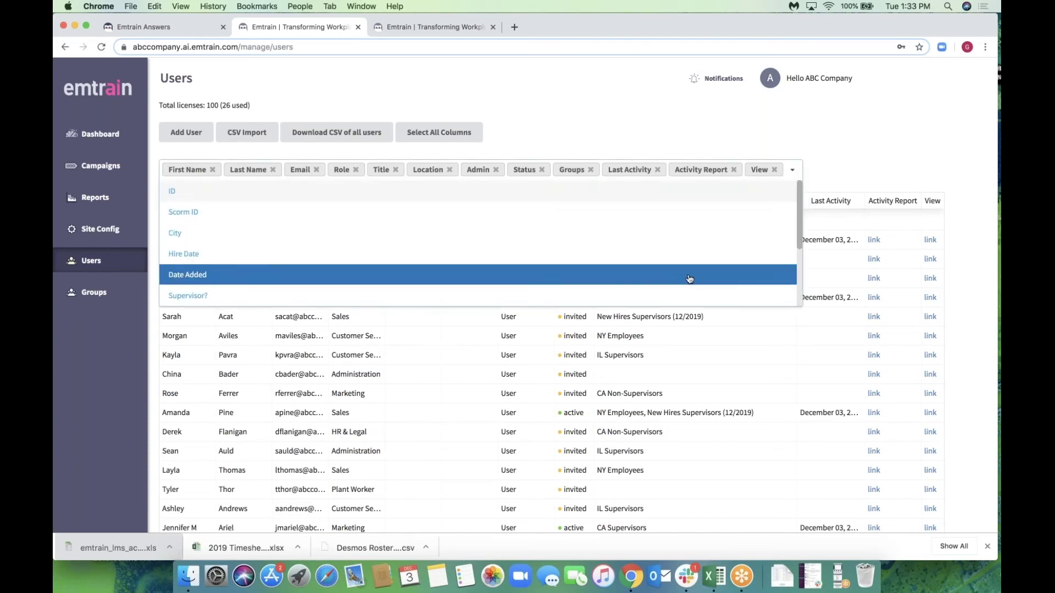
pyautogui.click(690, 278)
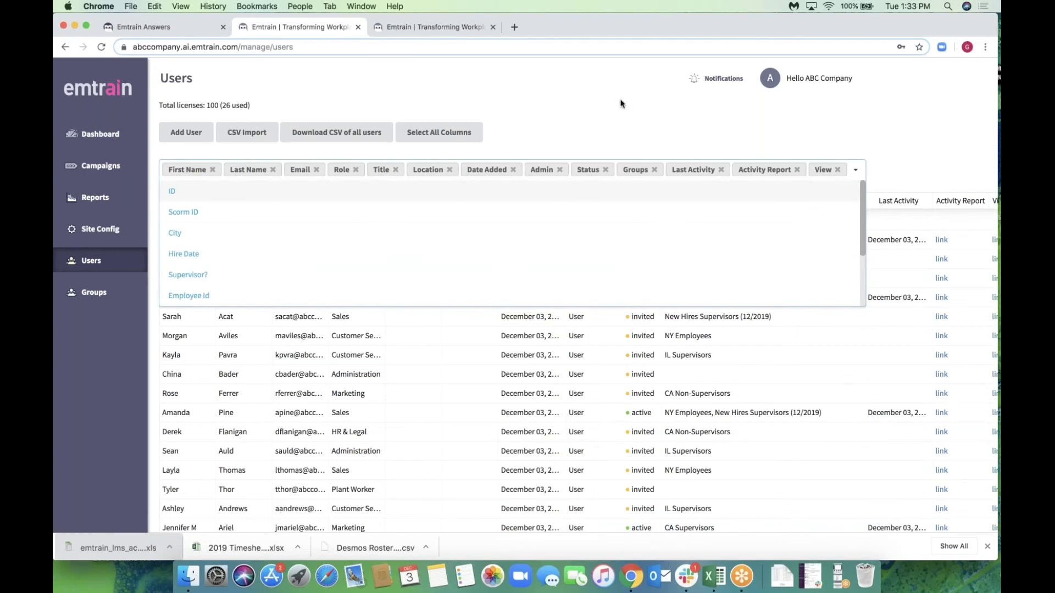
pyautogui.click(603, 129)
pyautogui.moveTo(565, 202); pyautogui.dragTo(623, 202)
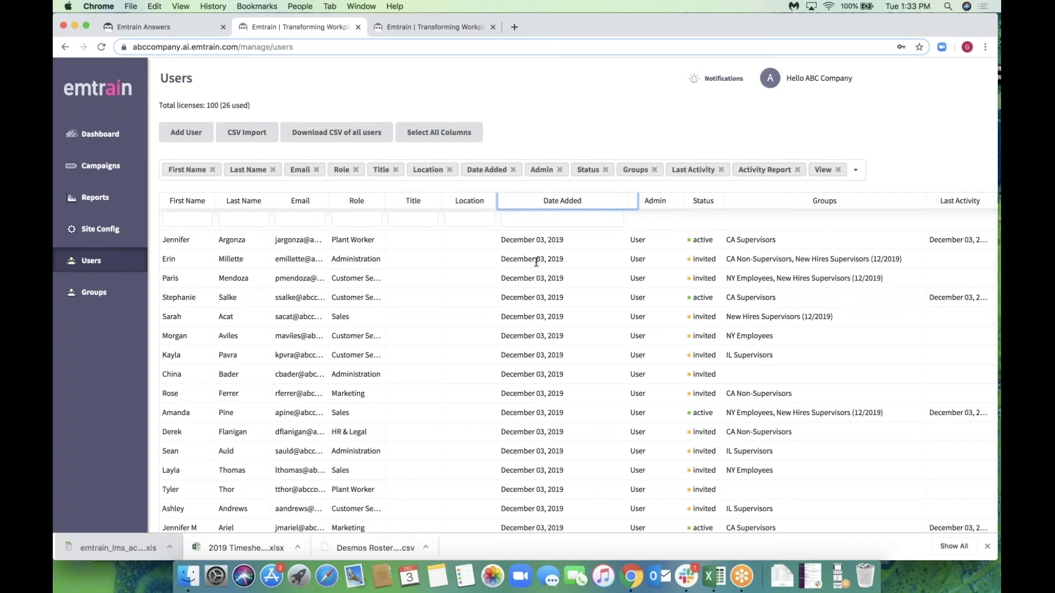
pyautogui.click(553, 203)
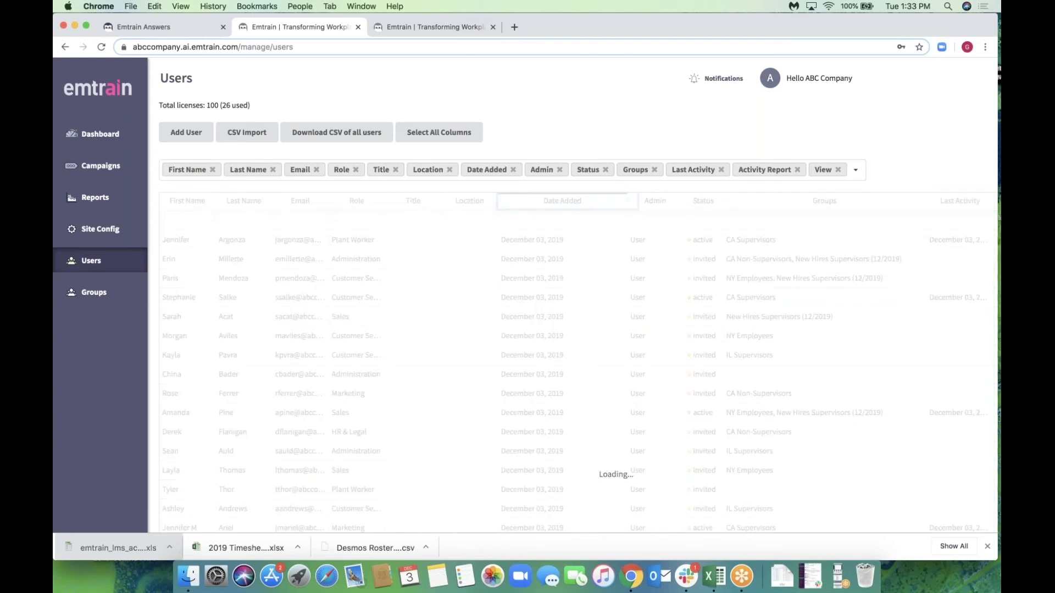
pyautogui.click(554, 204)
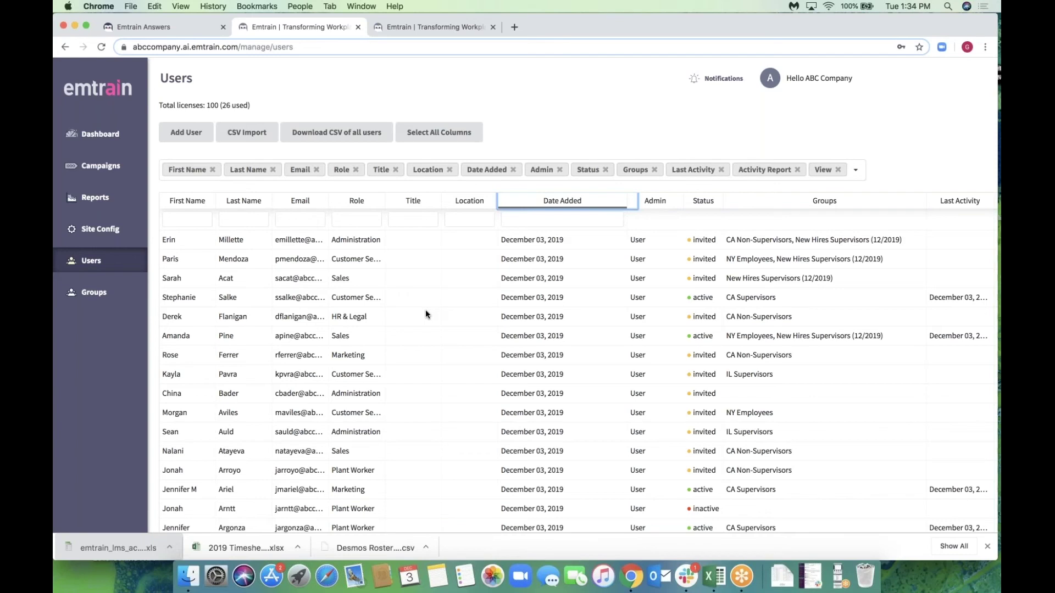
# Review the import list on the CSV Import page, and return to the users list with its Groups column widened
pyautogui.click(723, 572)
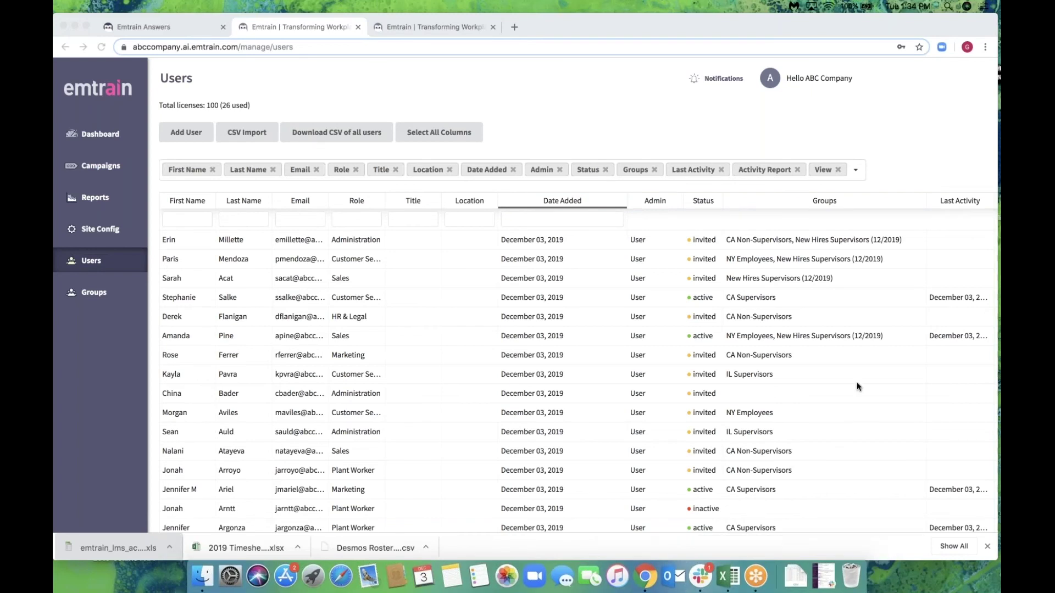
pyautogui.click(366, 94)
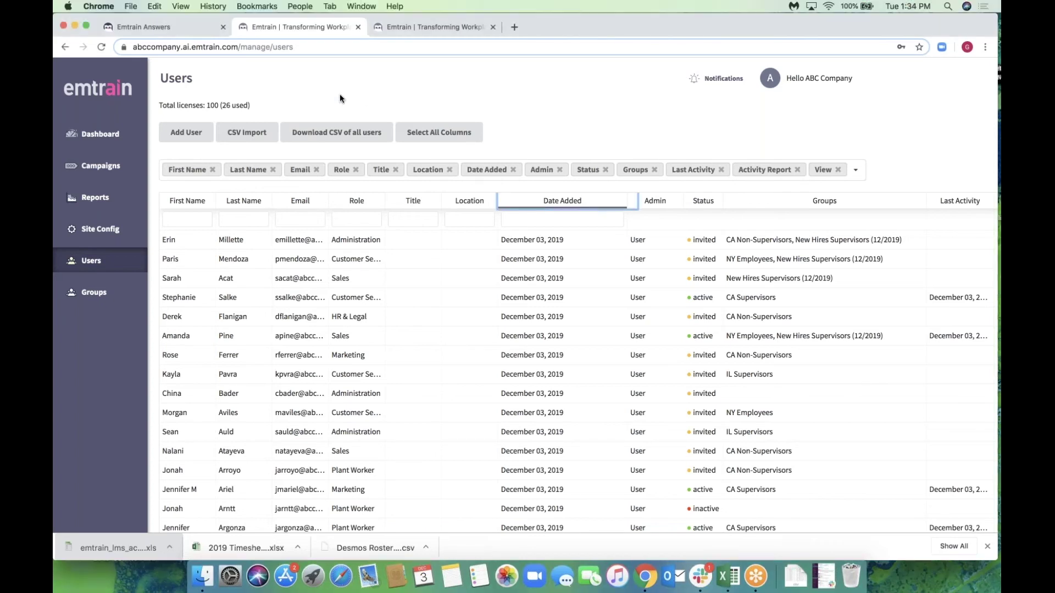
pyautogui.click(247, 134)
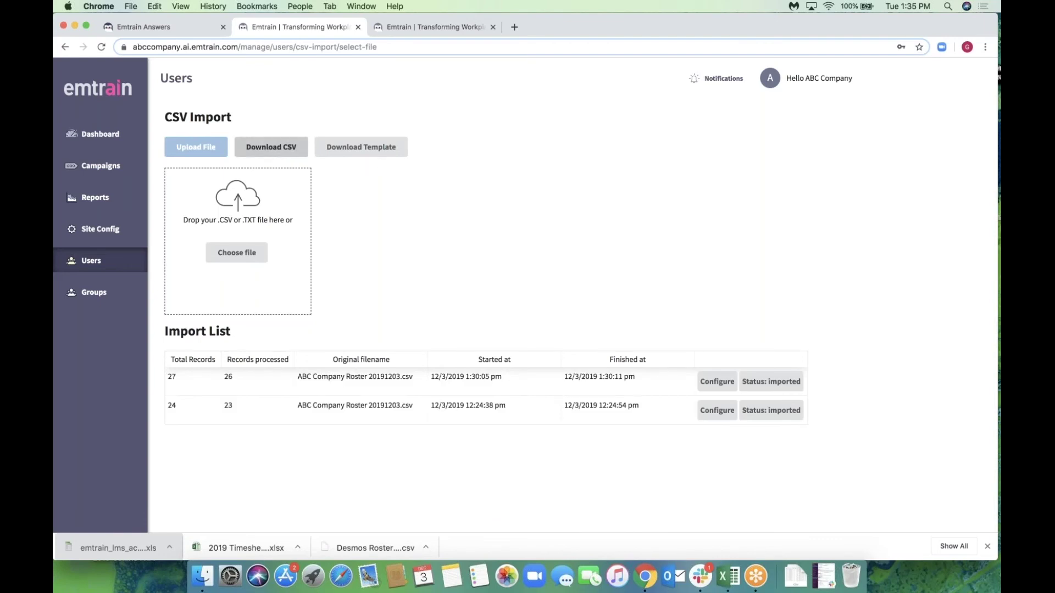
pyautogui.click(96, 266)
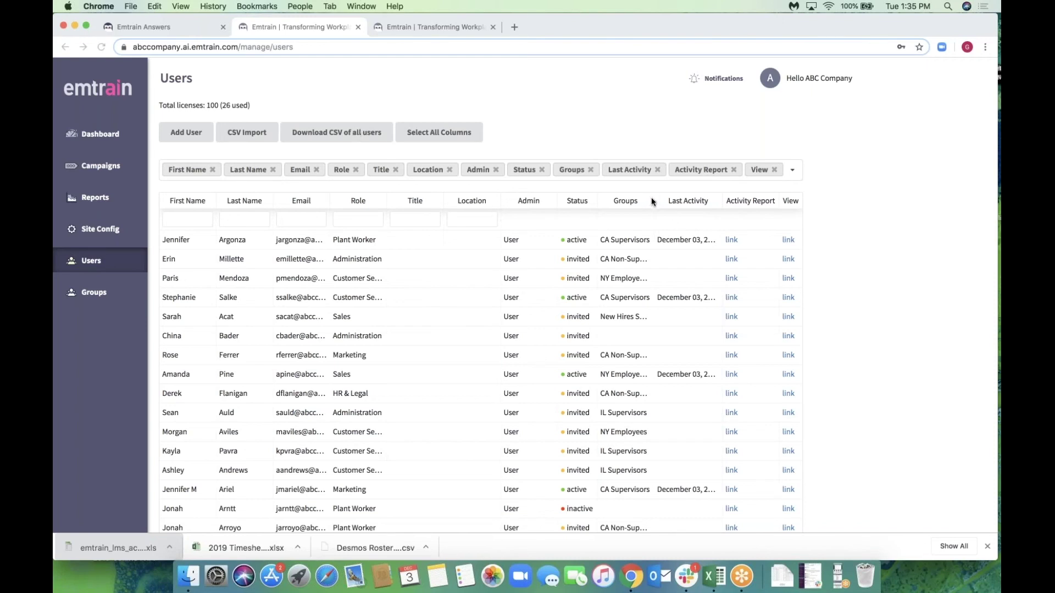
pyautogui.moveTo(655, 201); pyautogui.dragTo(823, 201)
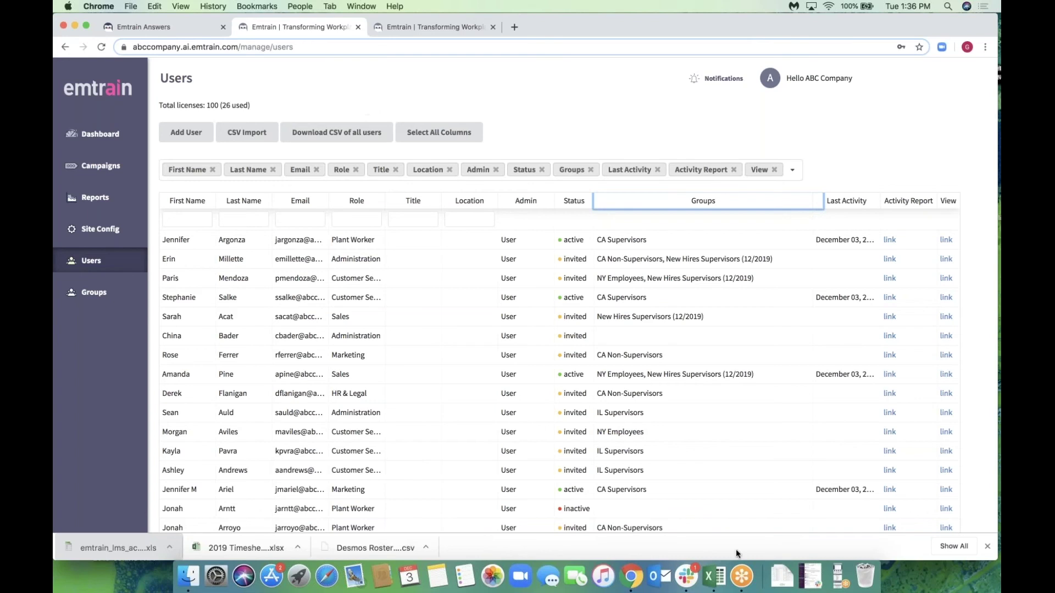
# Switch to the Emtrain Answers help center and look over its home page categories and Community section
pyautogui.click(740, 579)
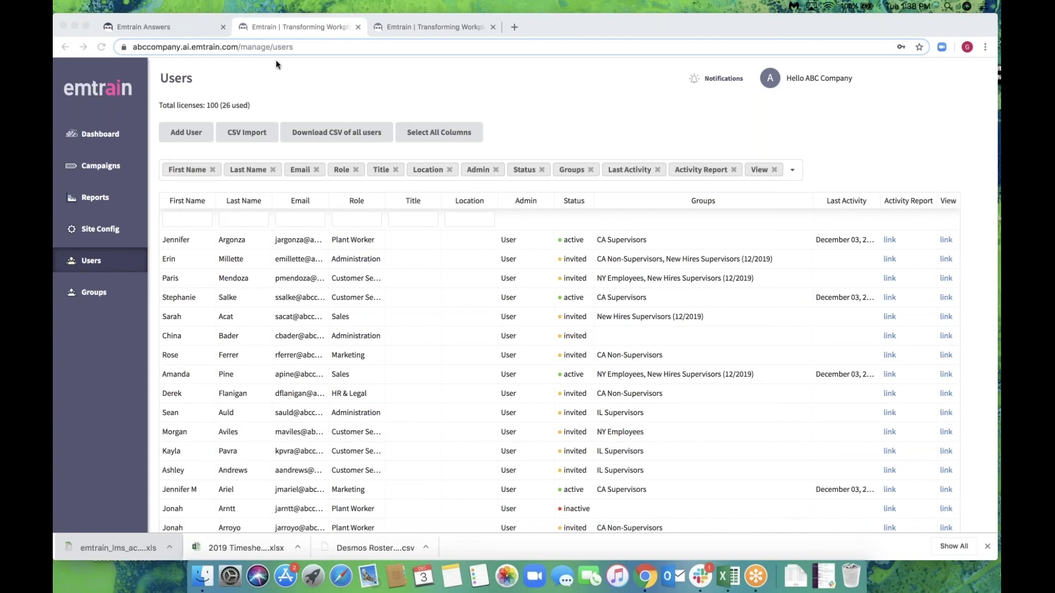
pyautogui.click(174, 26)
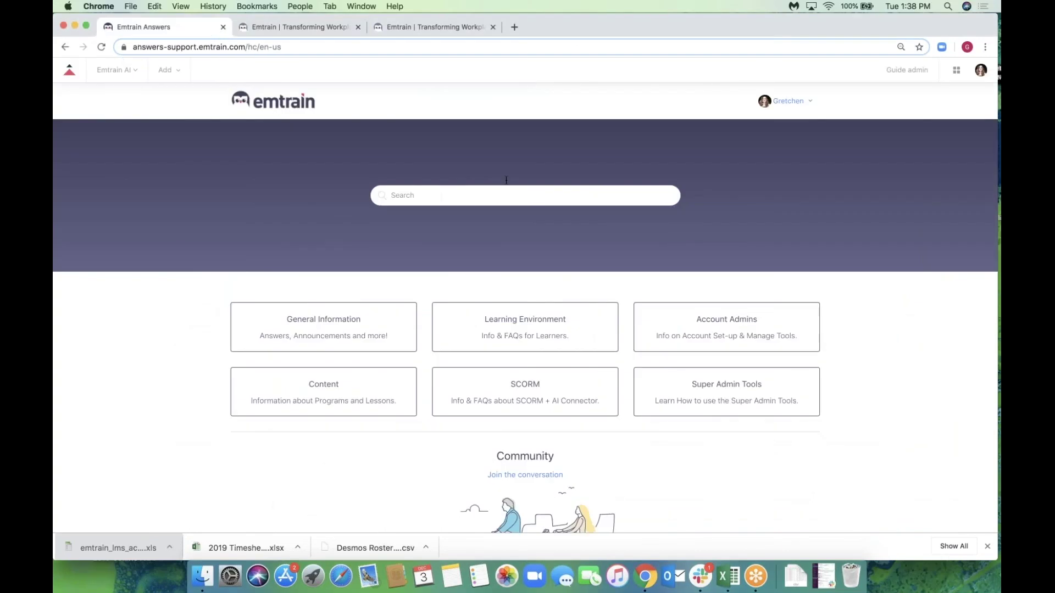
pyautogui.click(858, 20)
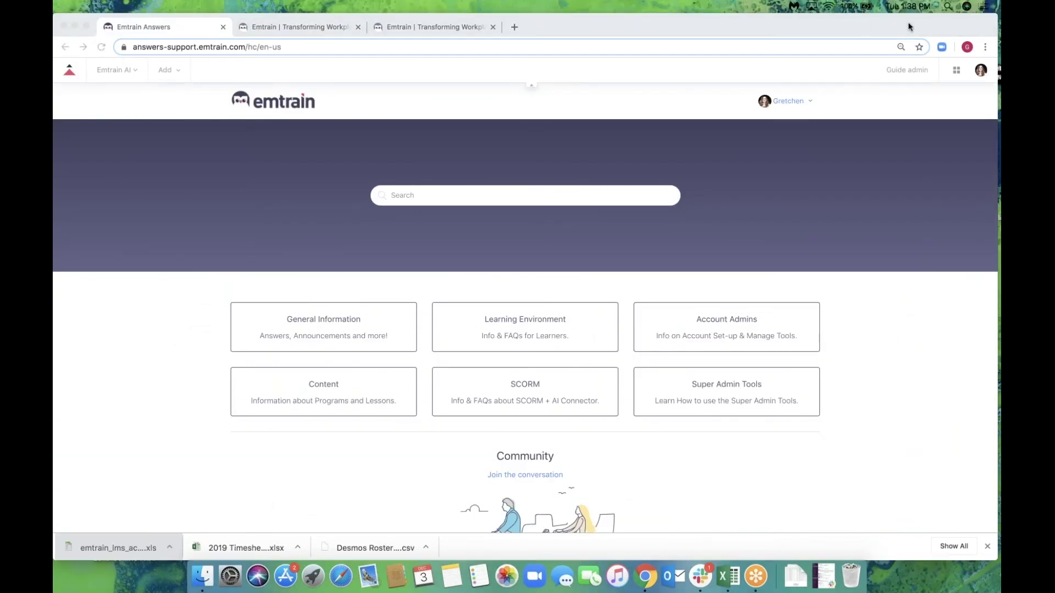
pyautogui.click(640, 99)
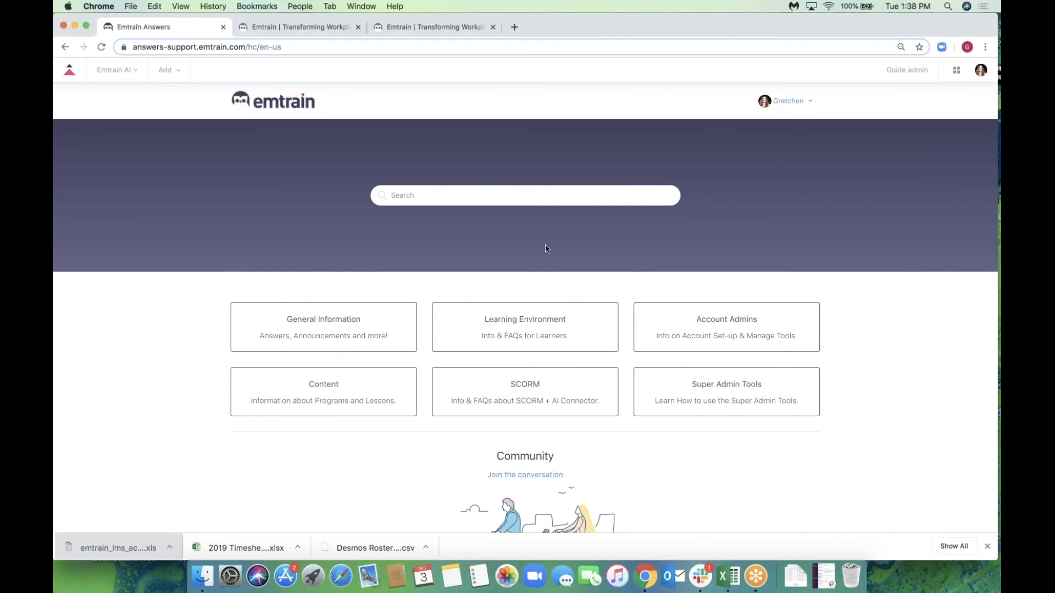
pyautogui.scroll(-1, 547, 249)
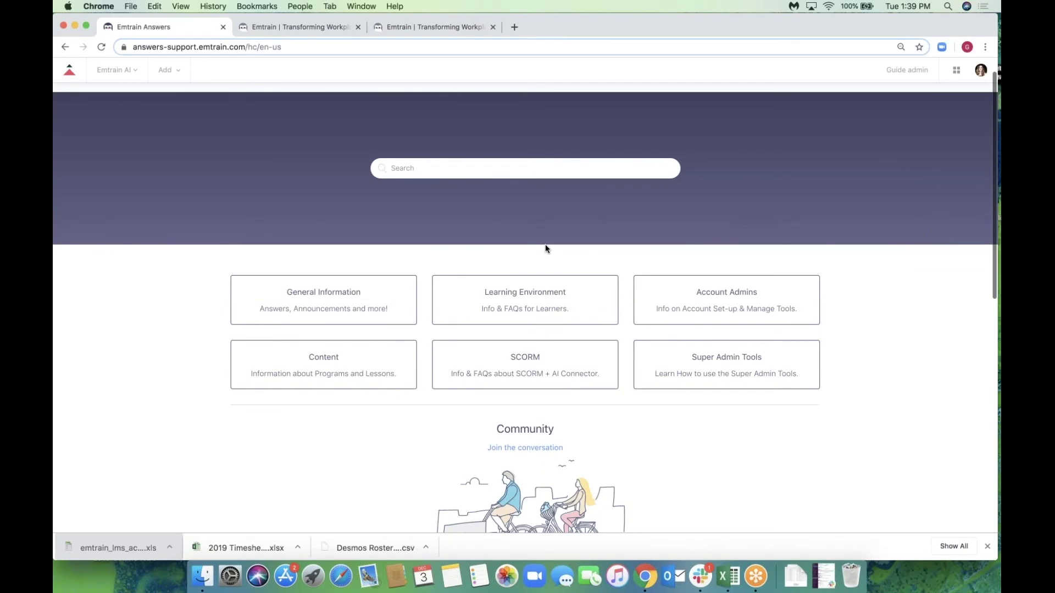
pyautogui.scroll(-1, 545, 248)
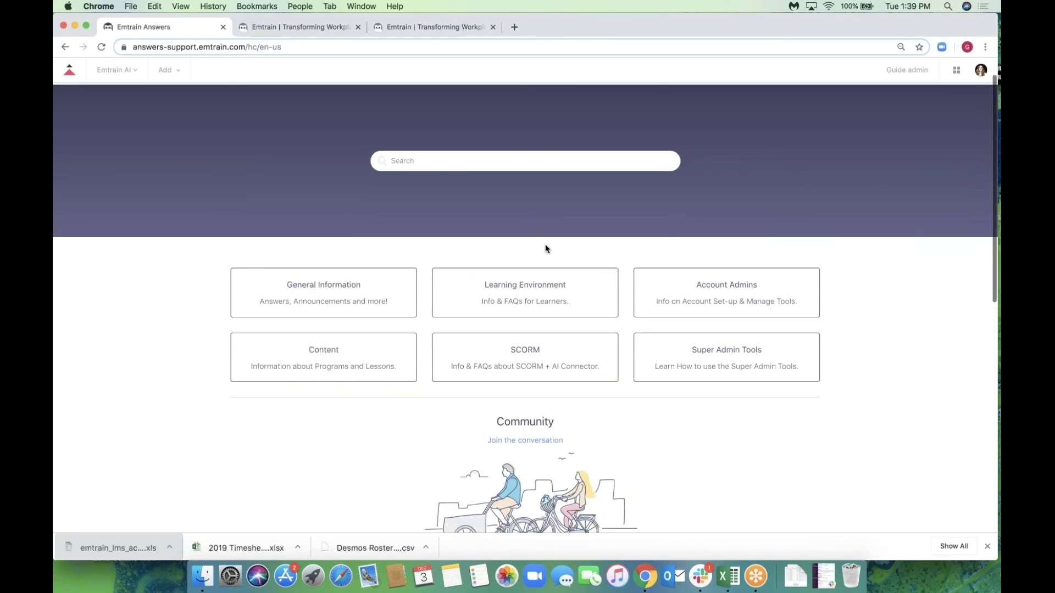
pyautogui.scroll(-5, 546, 248)
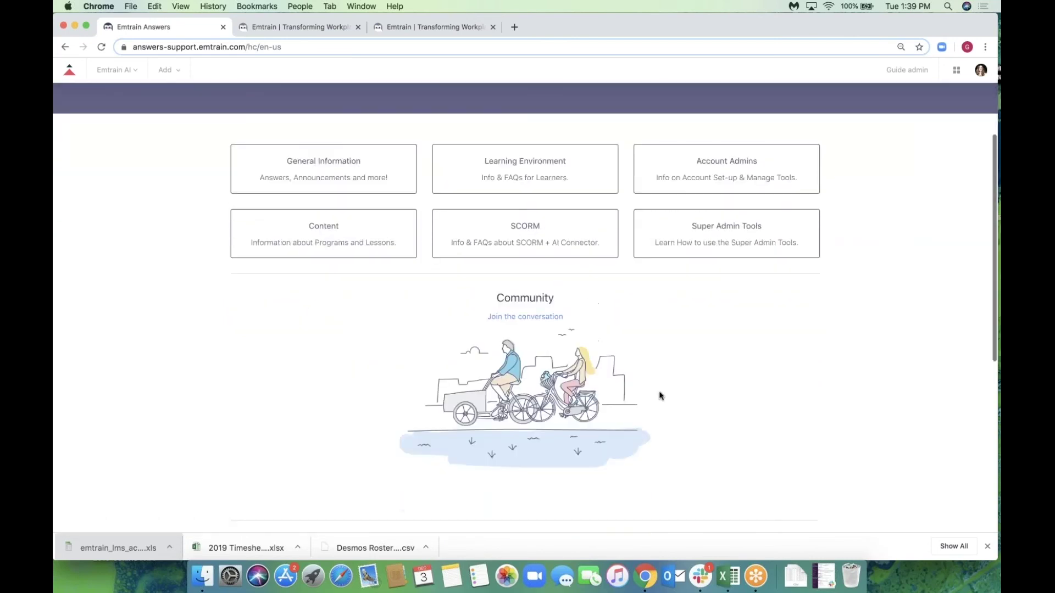
pyautogui.scroll(-2, 659, 396)
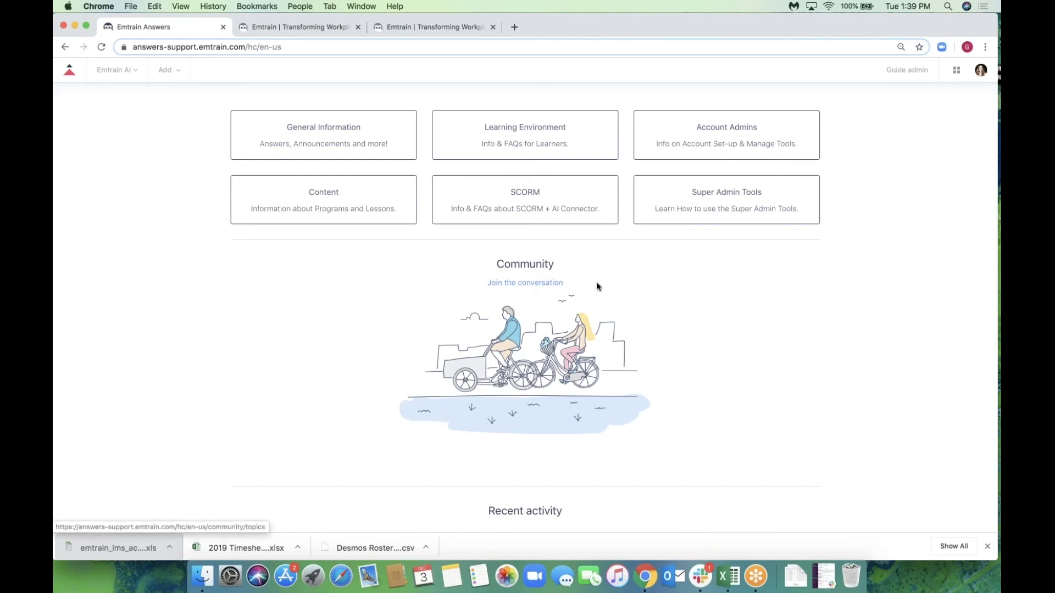
pyautogui.scroll(2, 596, 285)
pyautogui.scroll(-3, 595, 285)
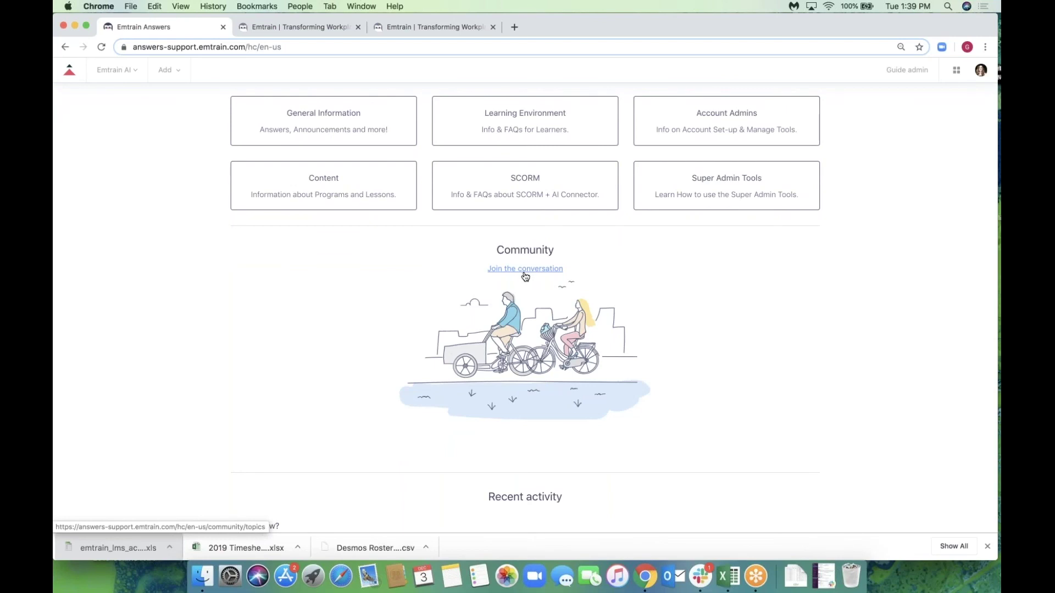
# View the Community topics through Join the conversation, and retrace the route from the Emtrain Answers home page
pyautogui.click(525, 275)
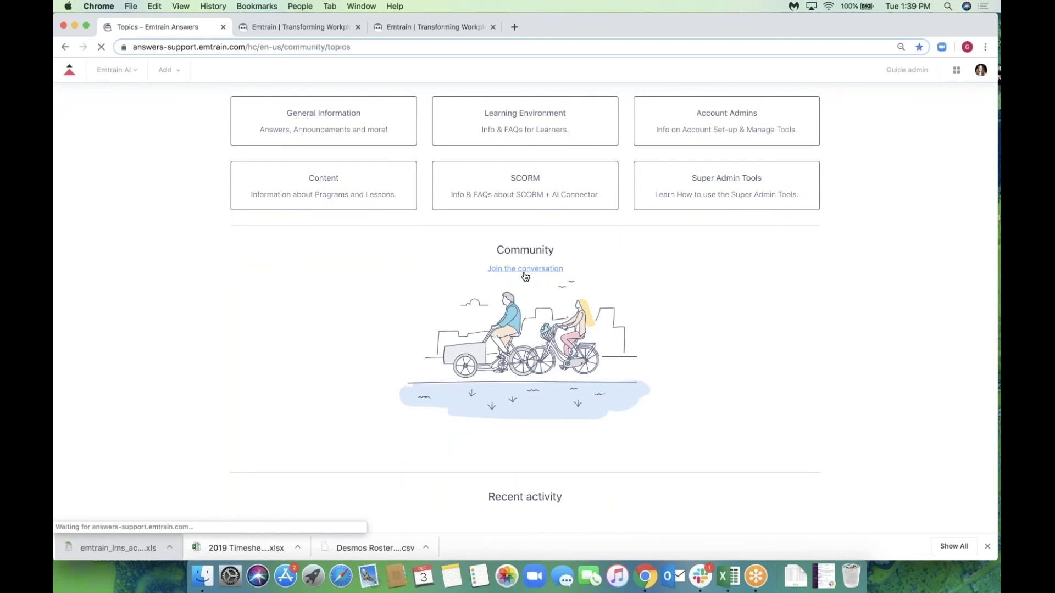
pyautogui.scroll(-2, 545, 328)
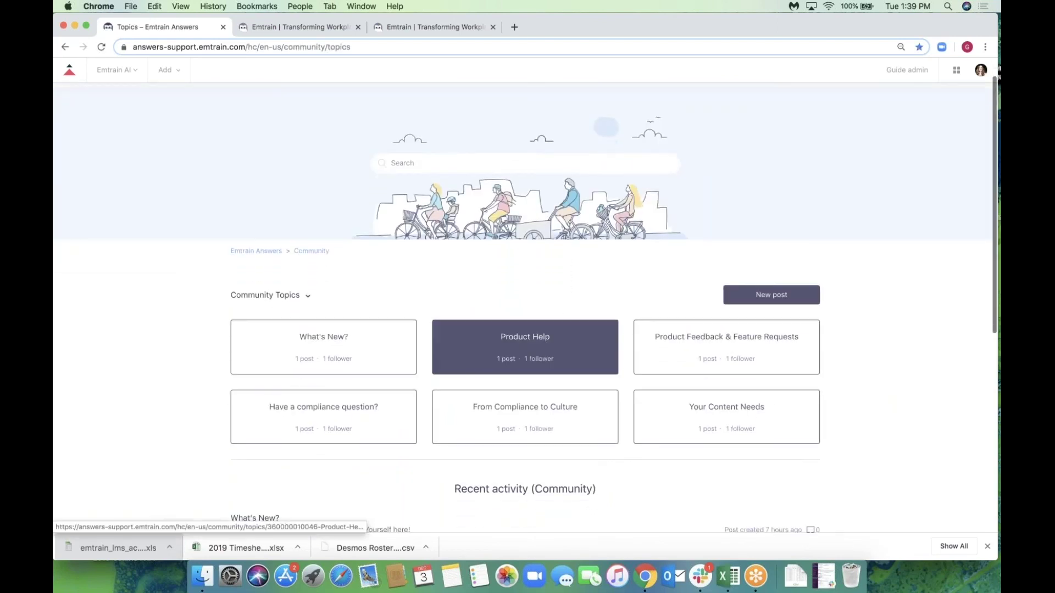
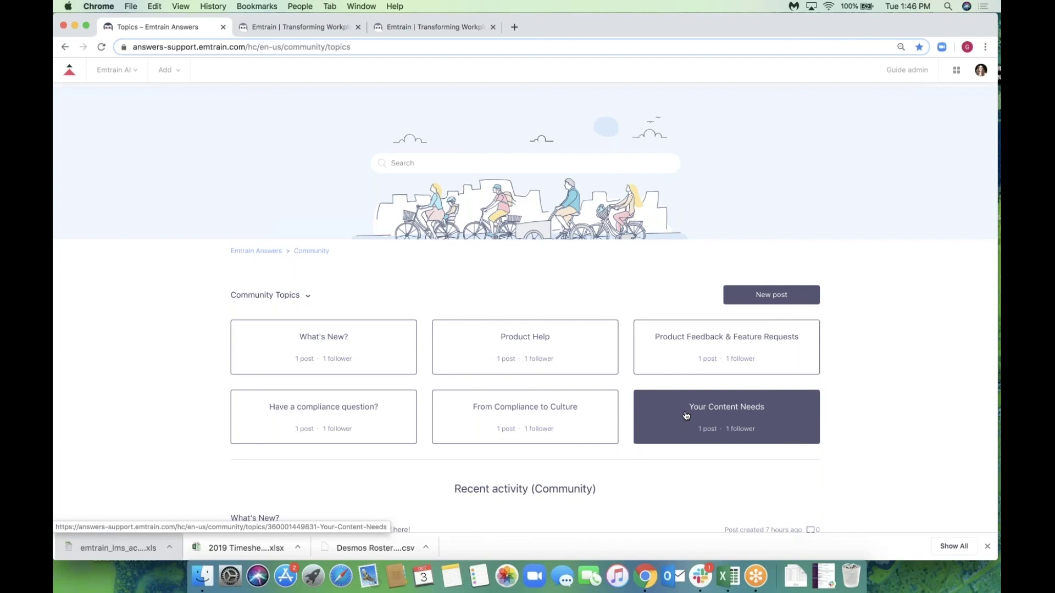
pyautogui.click(271, 252)
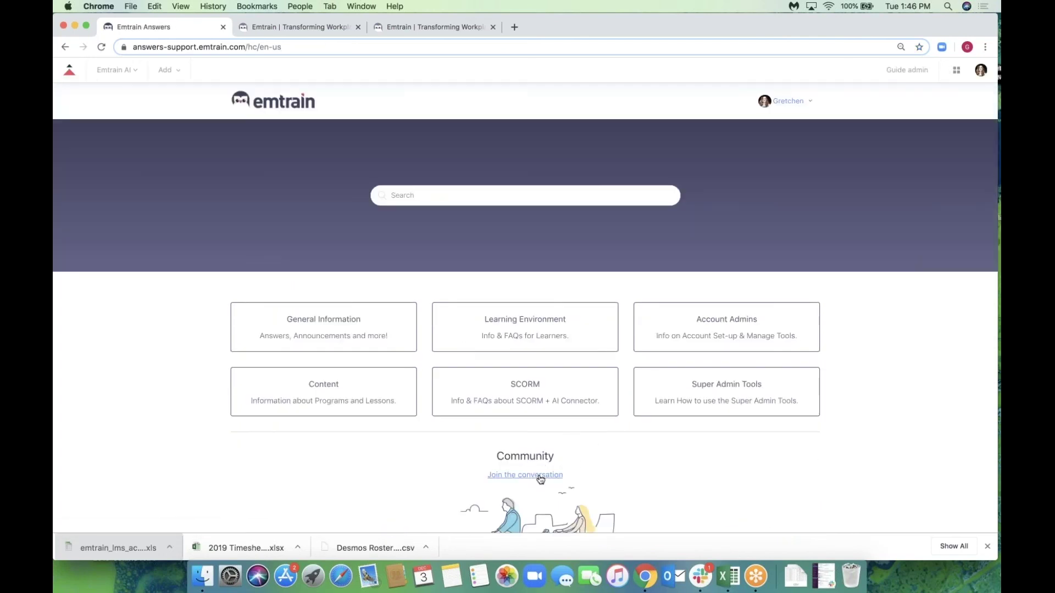
pyautogui.scroll(-1, 540, 480)
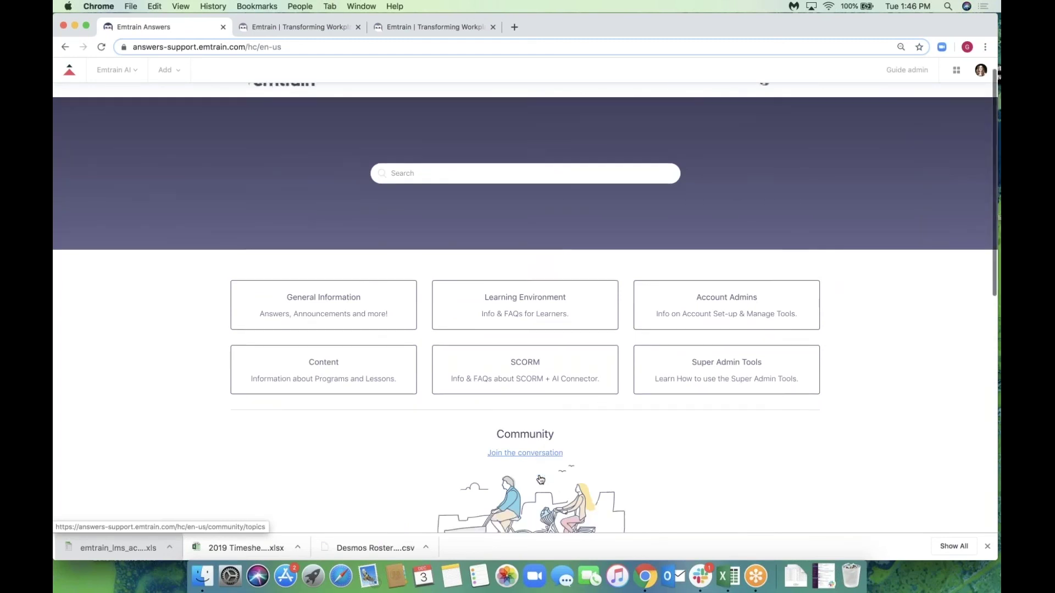
pyautogui.click(531, 448)
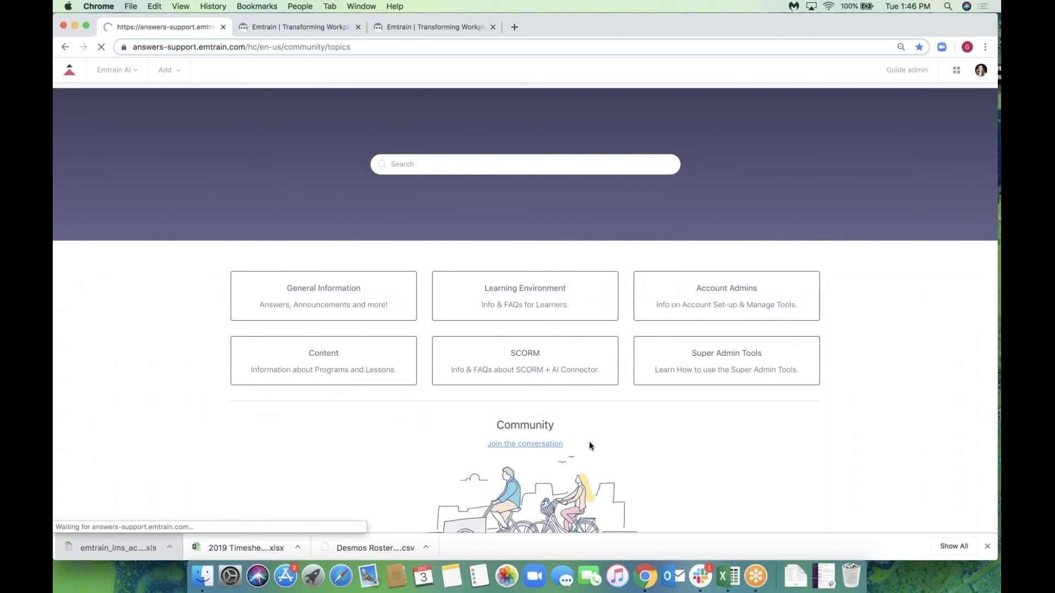
pyautogui.scroll(-1, 590, 446)
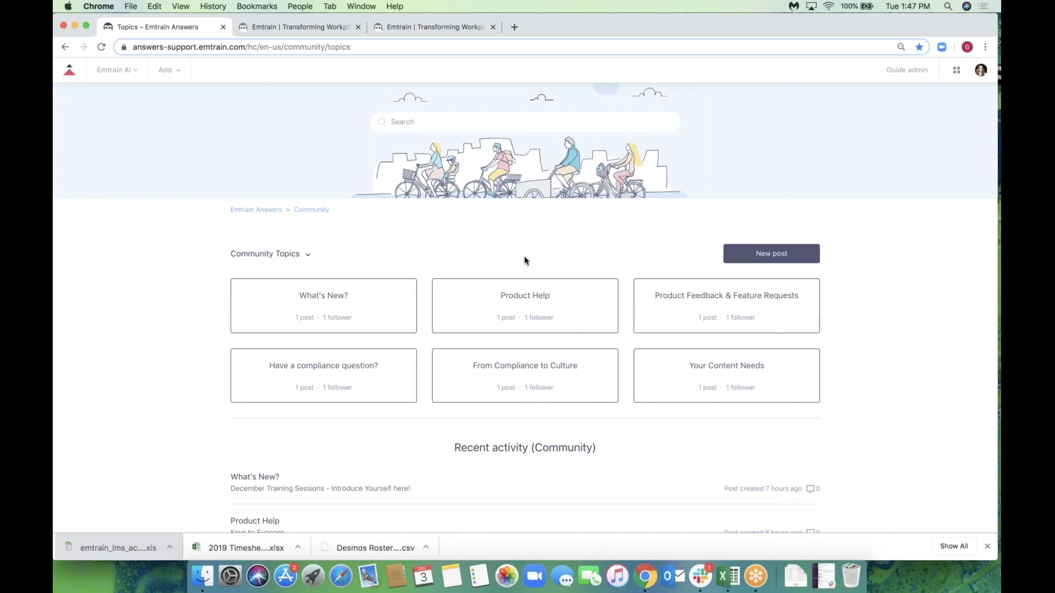
# Return to Emtrain's users list and open the Help site from the account options
pyautogui.moveTo(611, 27); pyautogui.dragTo(588, 22)
pyautogui.click(402, 29)
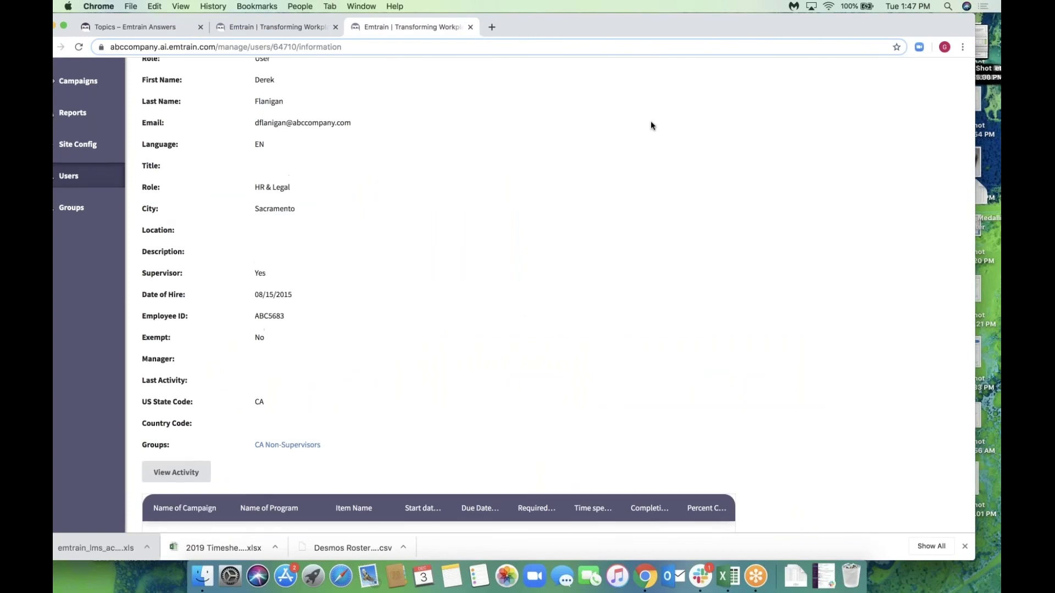
pyautogui.scroll(5, 650, 125)
pyautogui.hotkey('ctrl', 'shift', 'Tab')
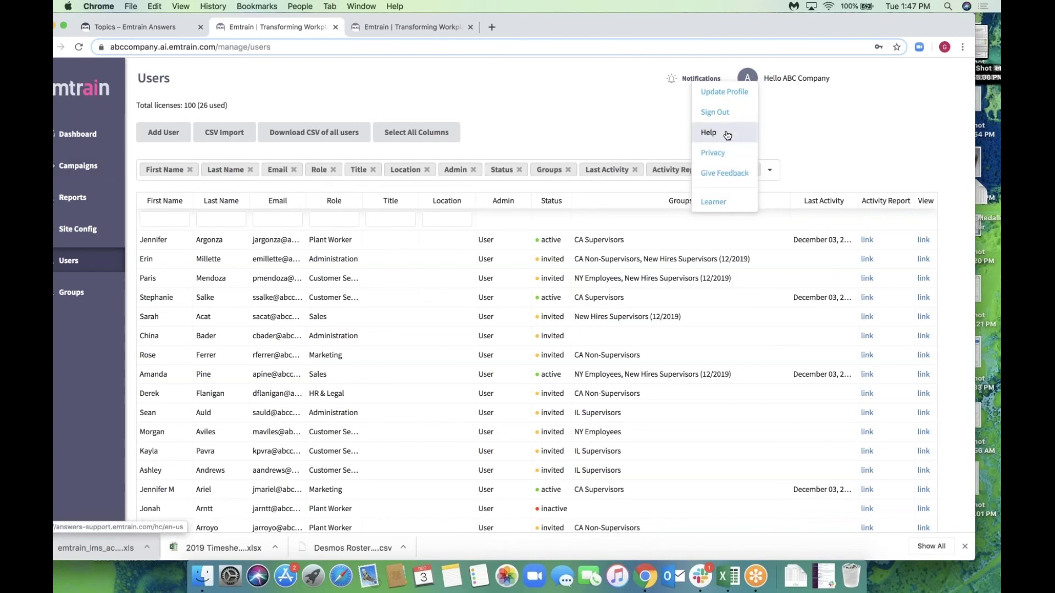
pyautogui.click(745, 82)
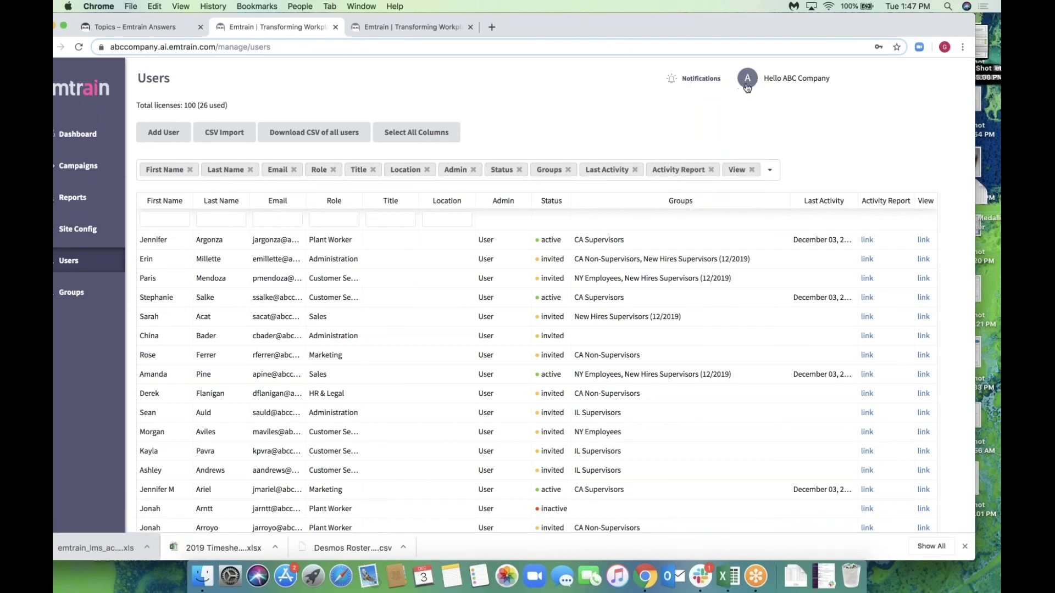
pyautogui.click(748, 79)
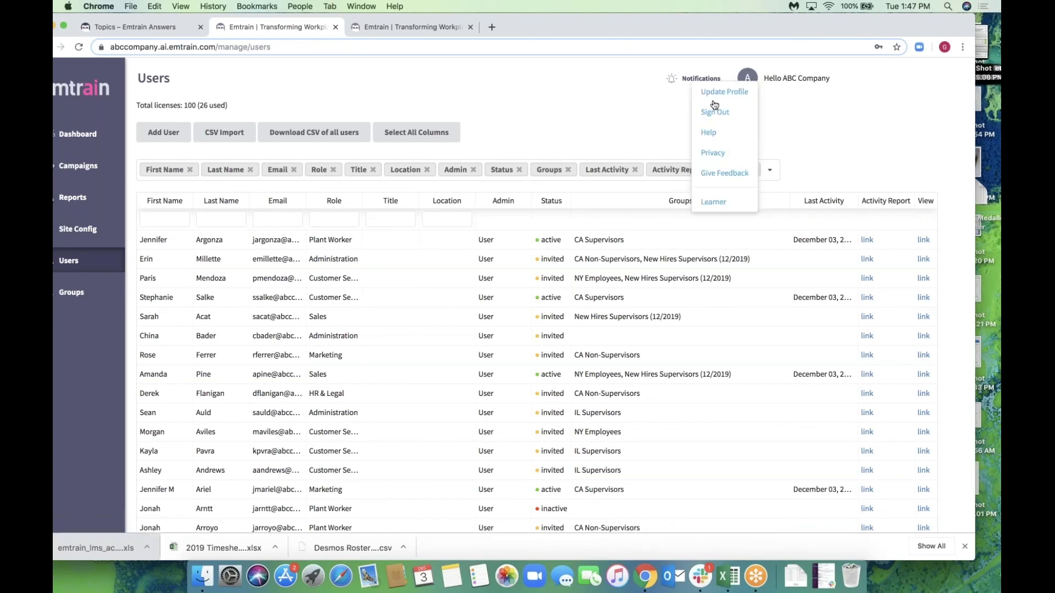
pyautogui.click(709, 133)
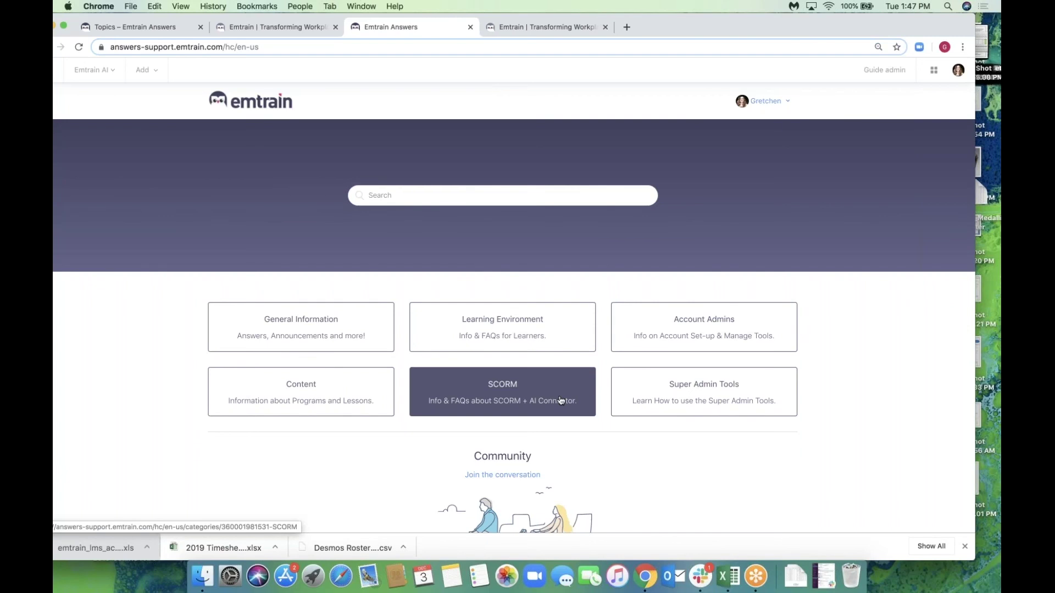
# Show the account's Help option on Emtrain's users page once more, and return to the Emtrain Answers home page
pyautogui.click(277, 27)
pyautogui.moveTo(748, 82)
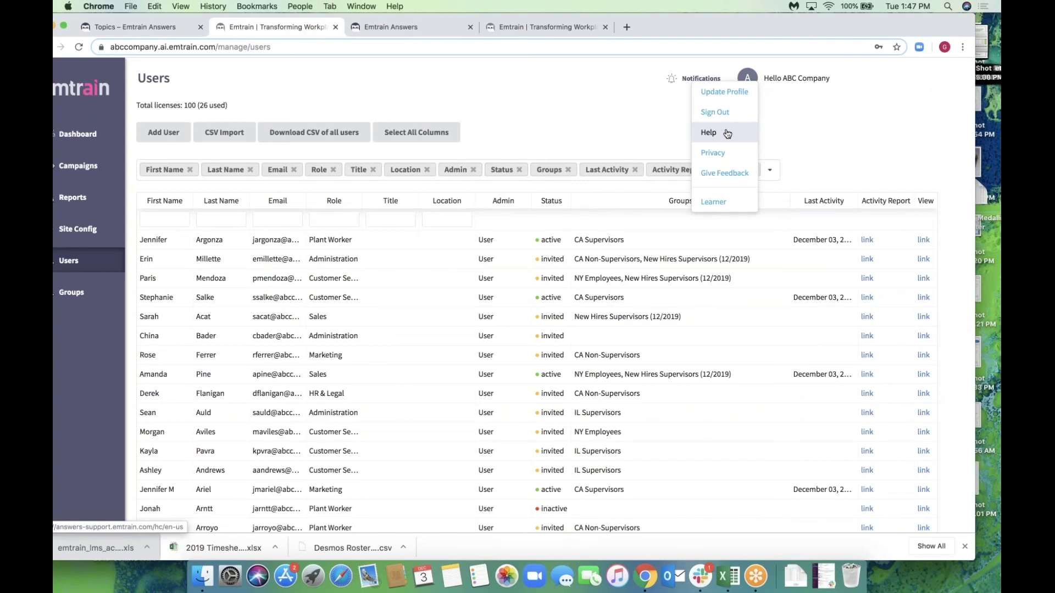
pyautogui.click(623, 122)
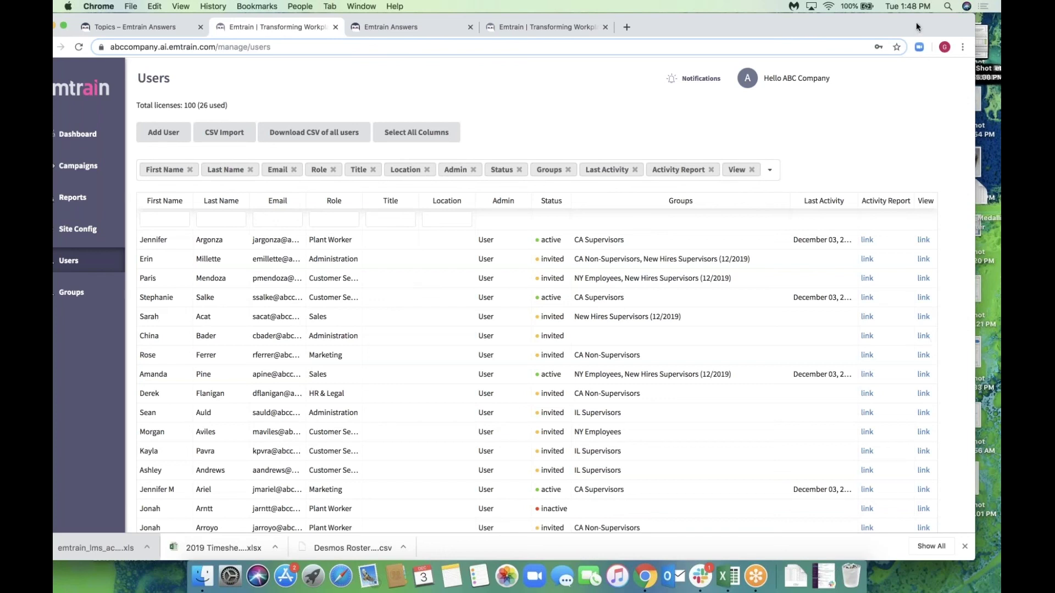
pyautogui.click(876, 24)
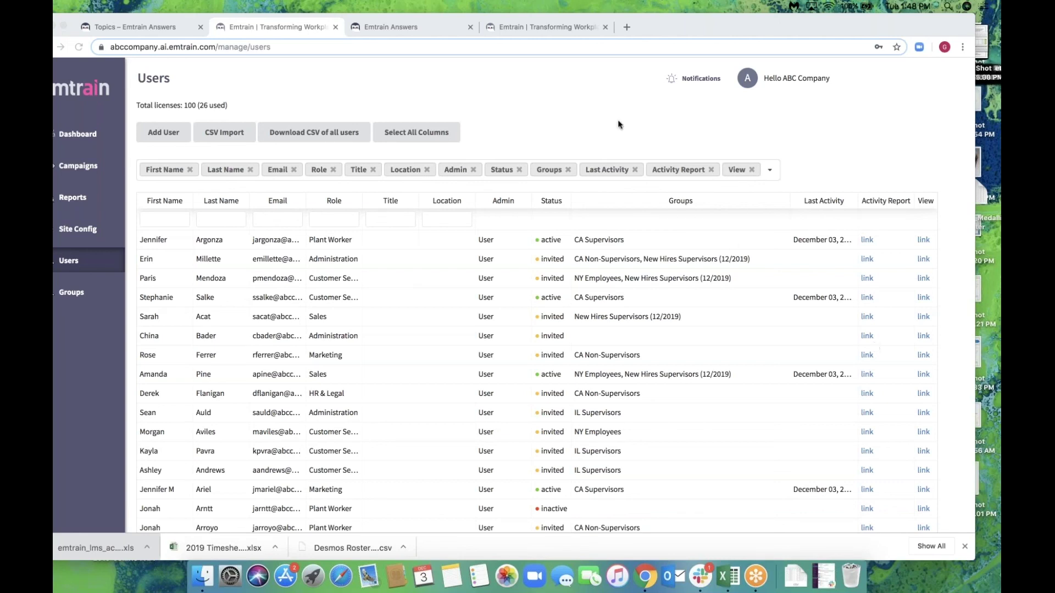
pyautogui.click(408, 25)
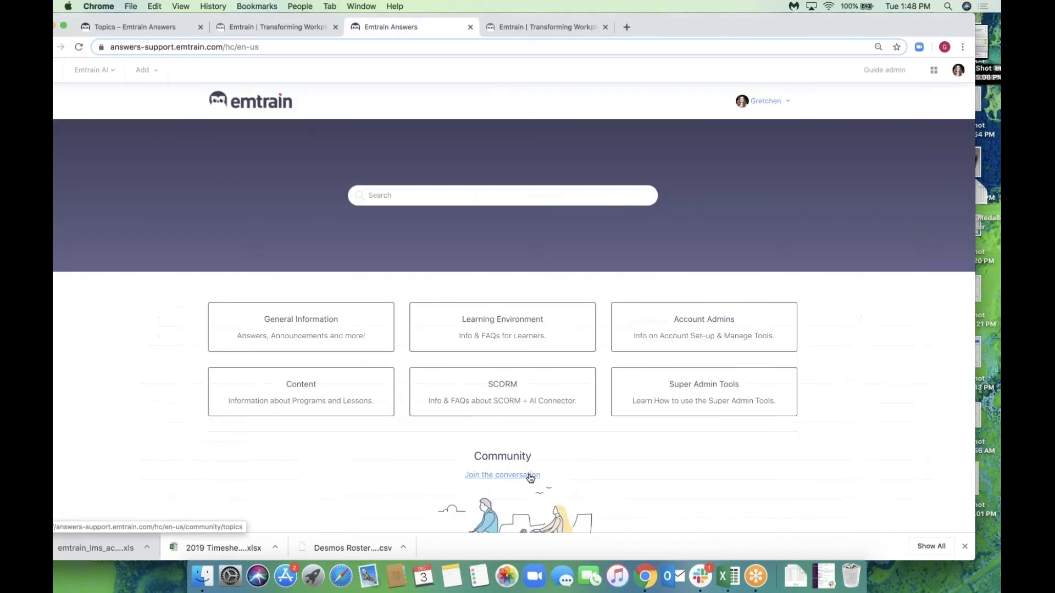